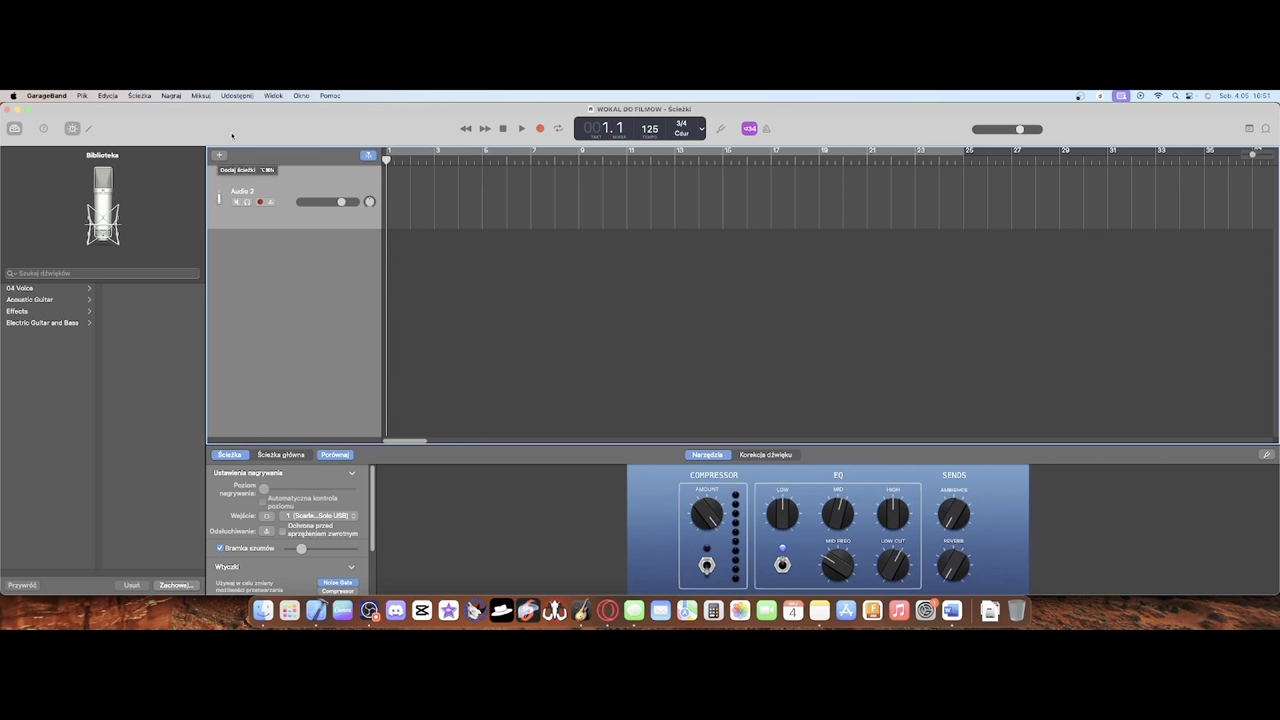
Step: Add a new Drummer track to the project and play its beat from the start at a tempo of 120
click(221, 156)
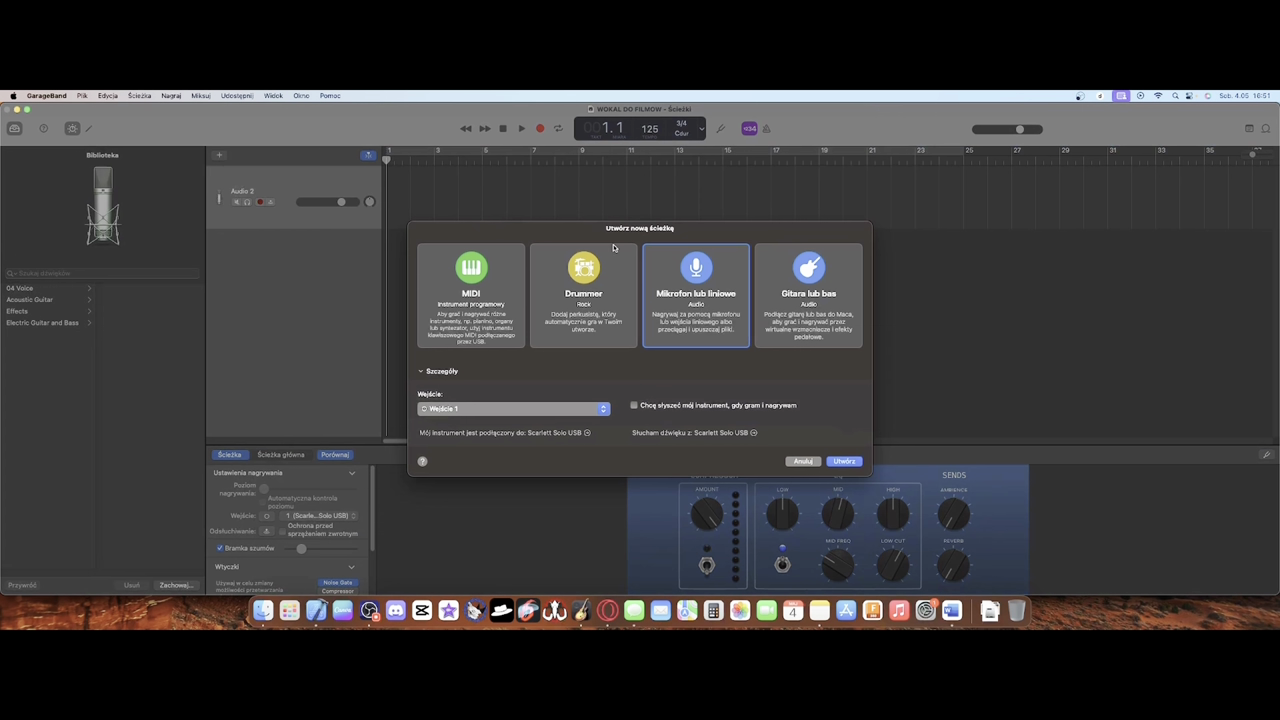
double_click(593, 292)
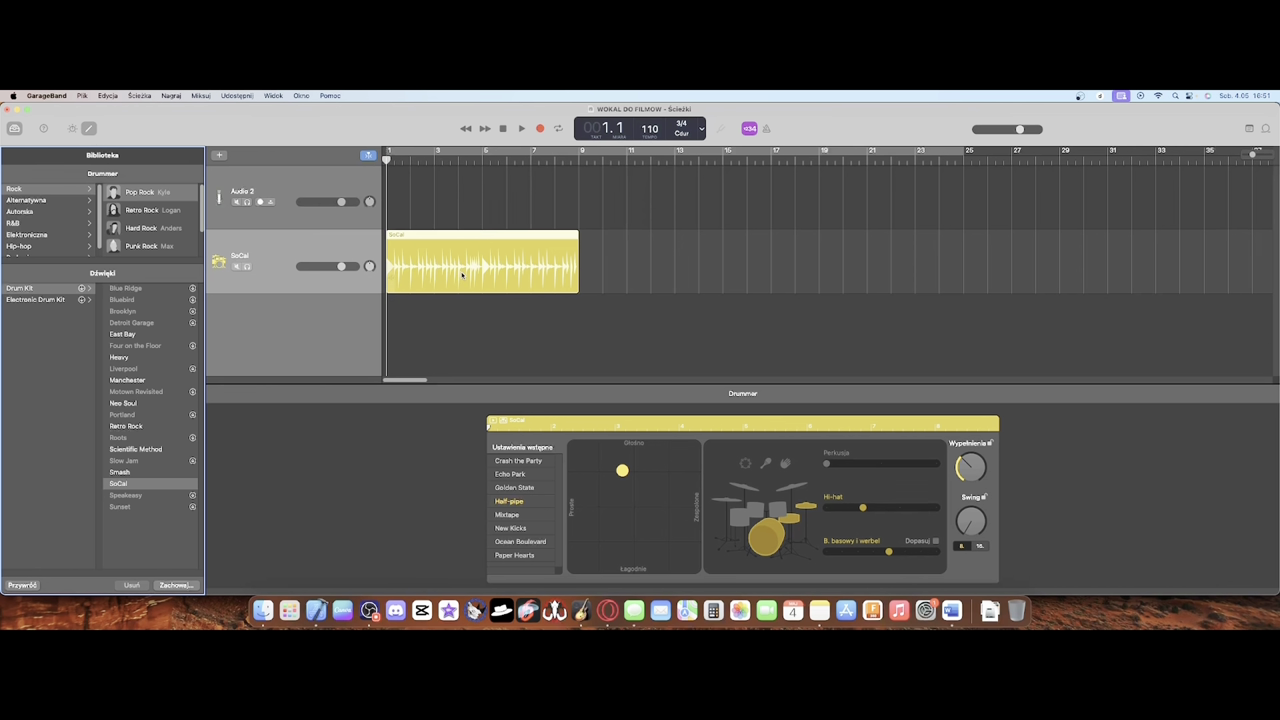
key(space)
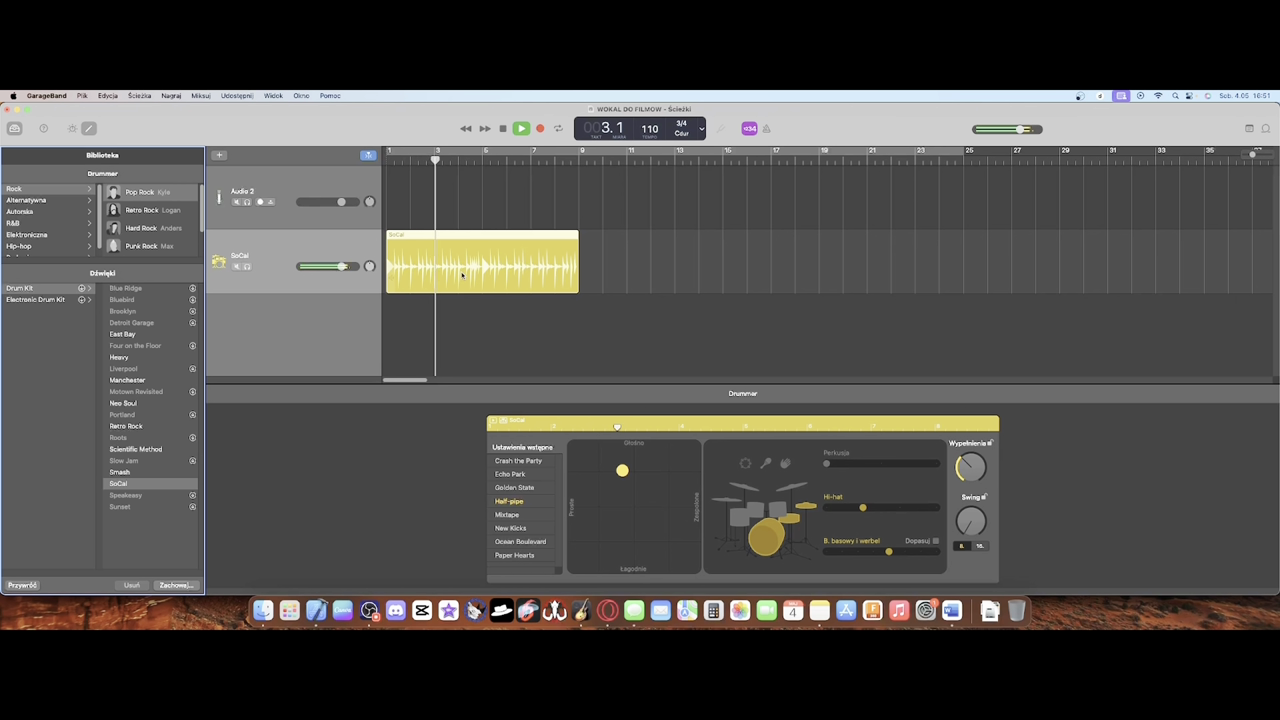
key(space)
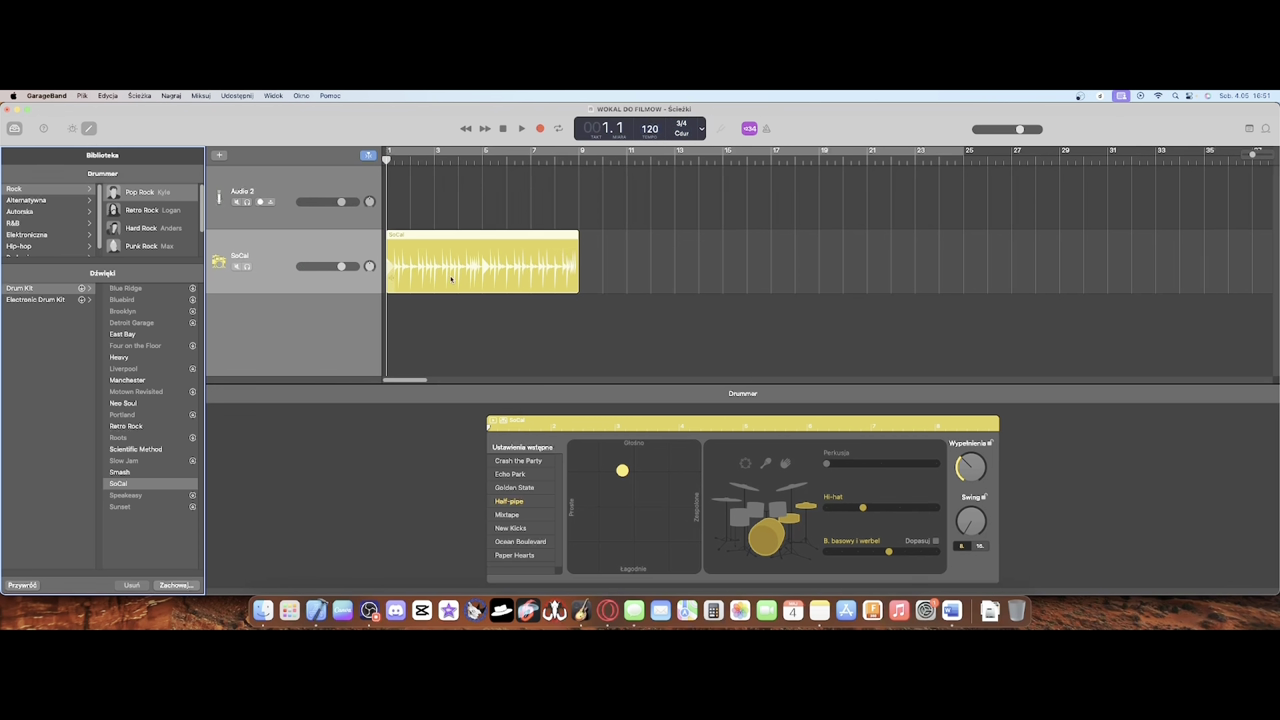
key(space)
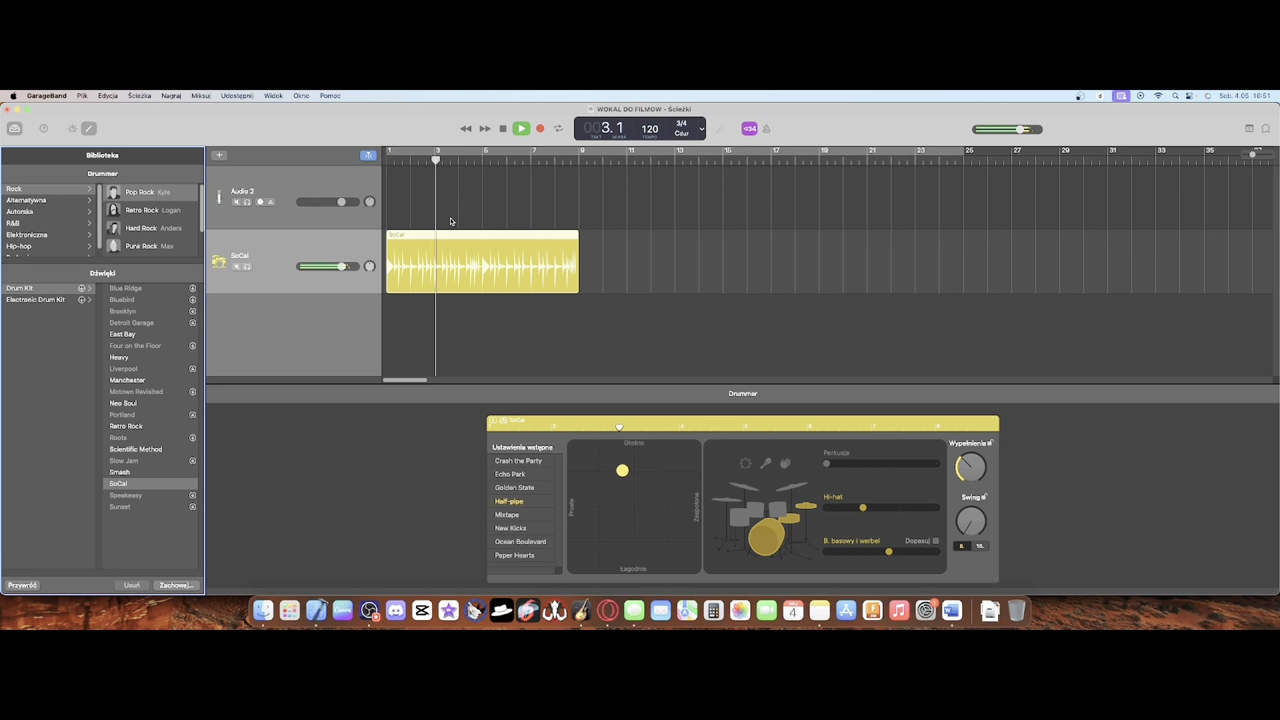
key(space)
key(Return)
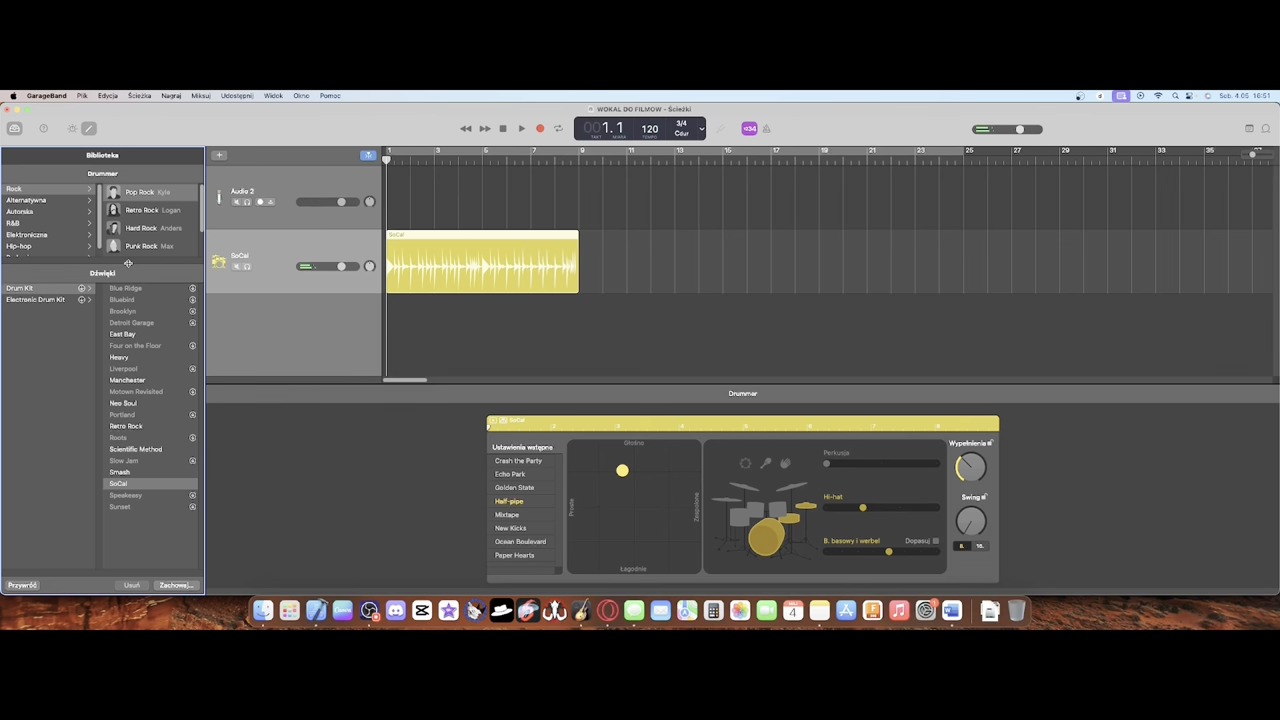
Step: Enlarge the drummer list and audition the Retro Rock, Hard Rock, Punk Rock and Funk Rock drummers during playback
drag(128, 263, 135, 332)
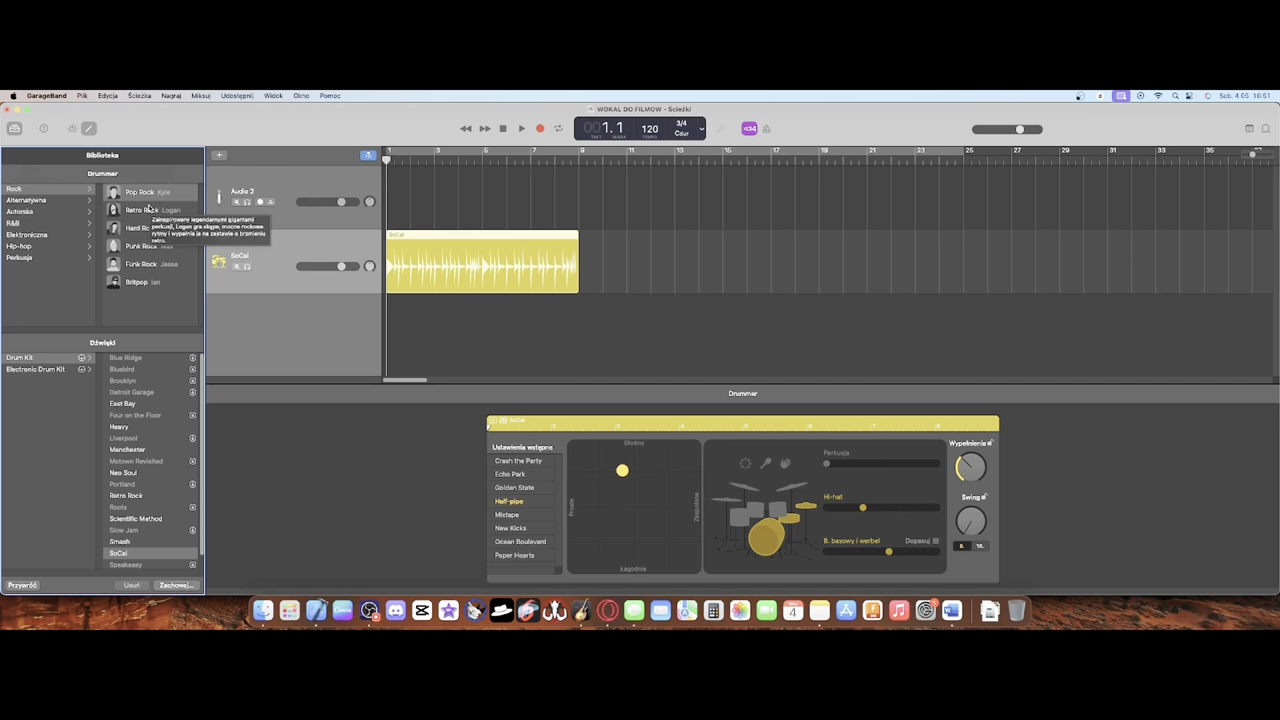
click(148, 209)
key(space)
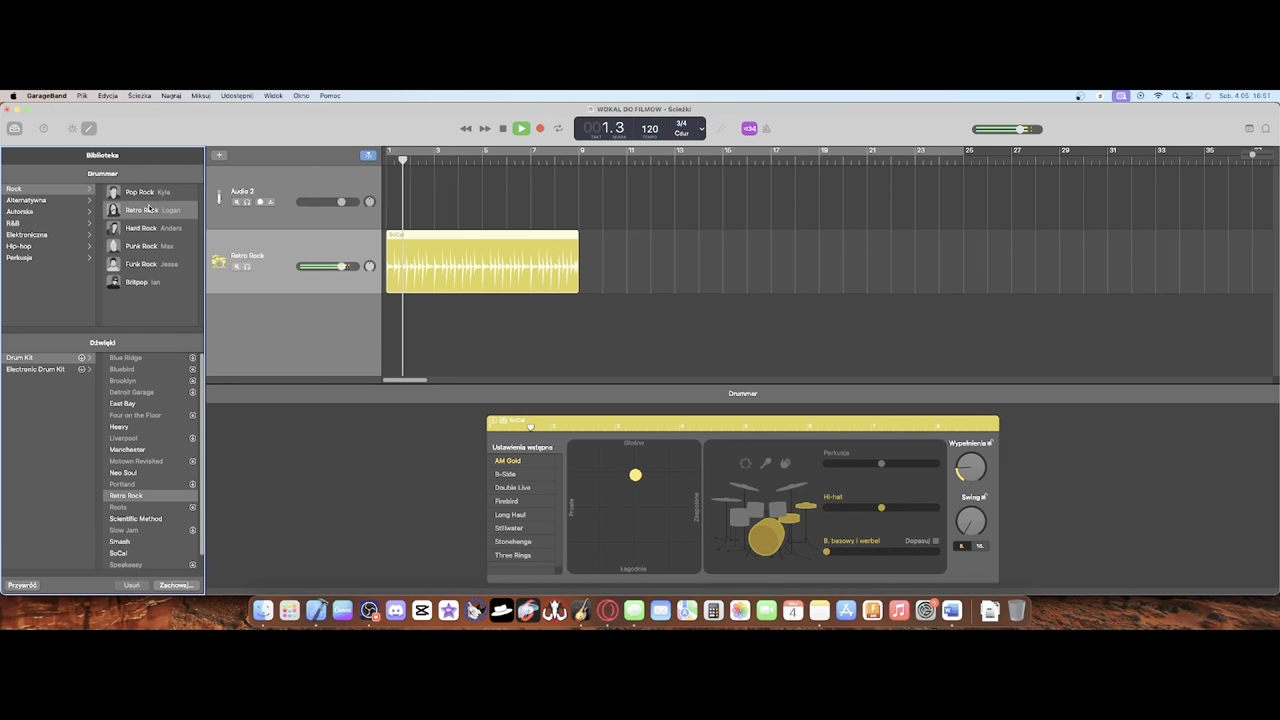
click(147, 228)
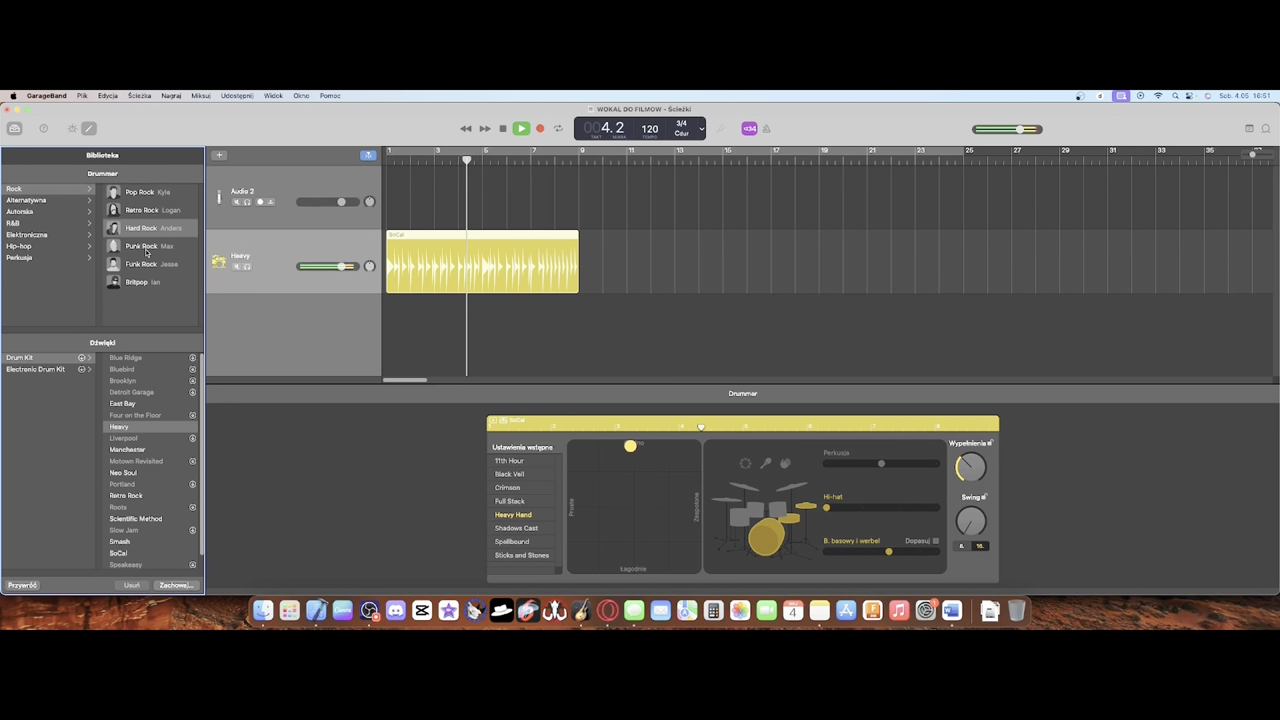
click(147, 254)
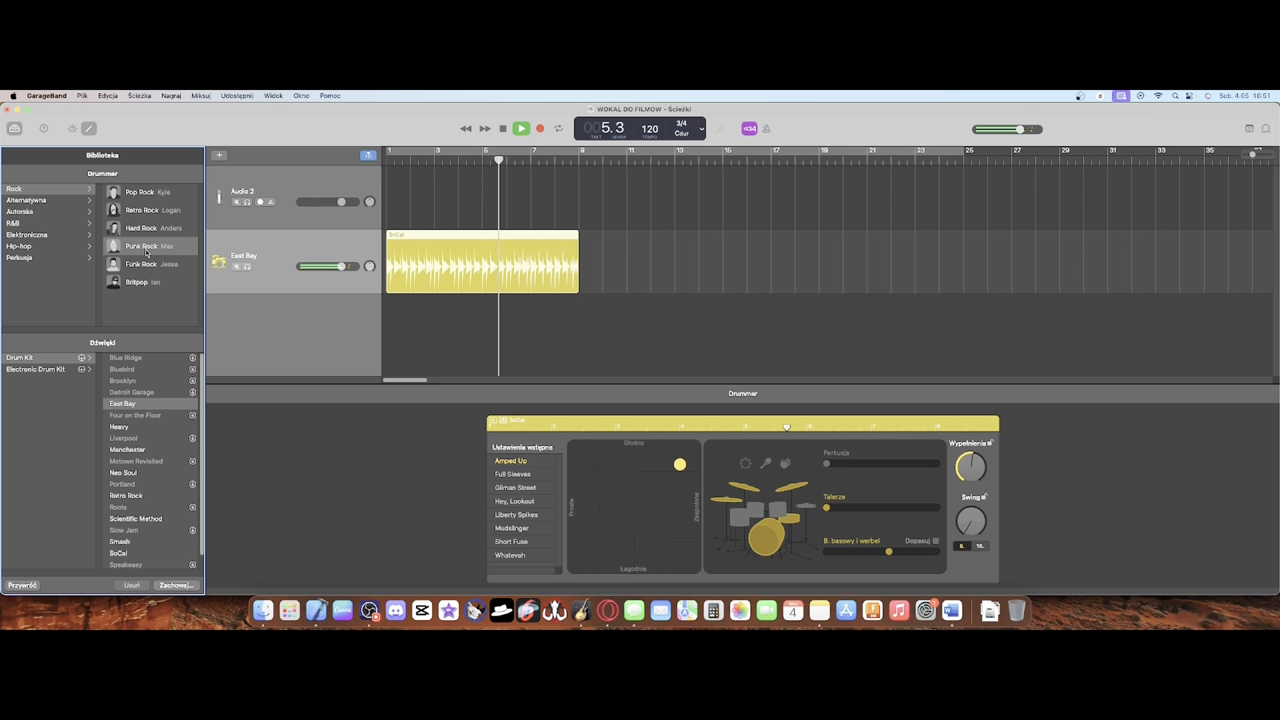
click(144, 266)
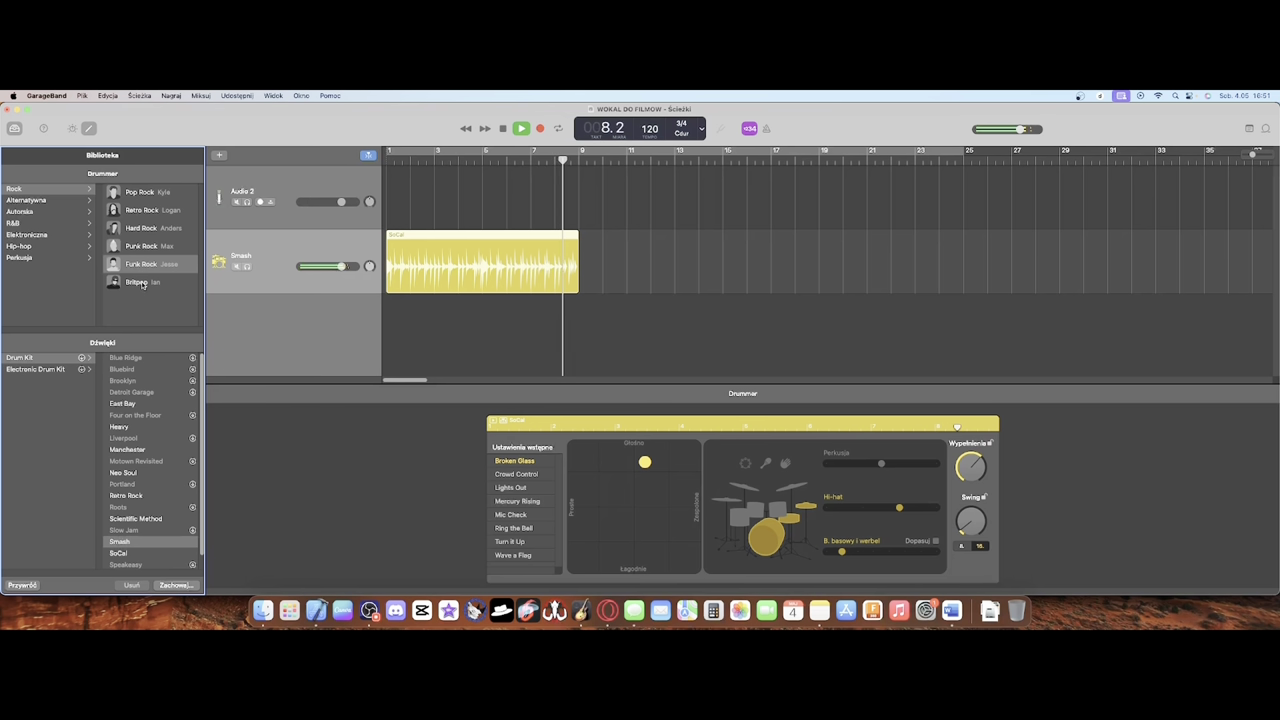
key(space)
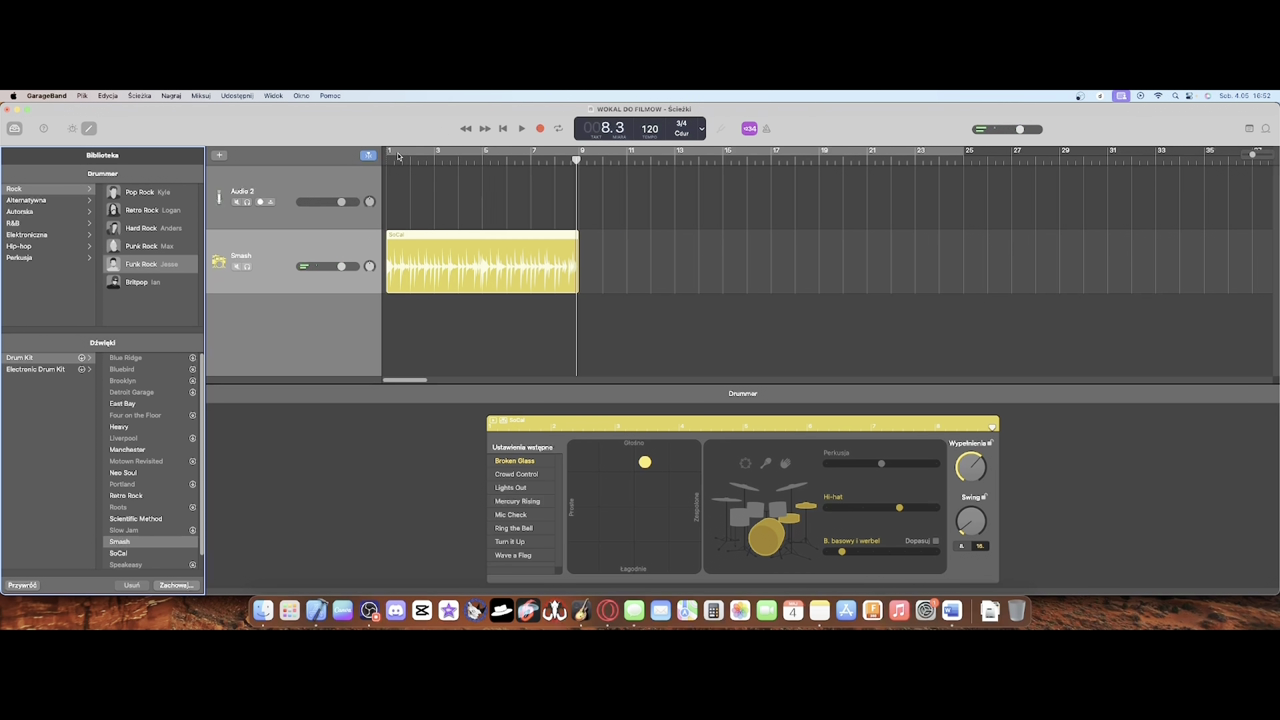
Step: Add a second drummer region directly after the first one and play the pattern with the Britpop drummer
click(585, 263)
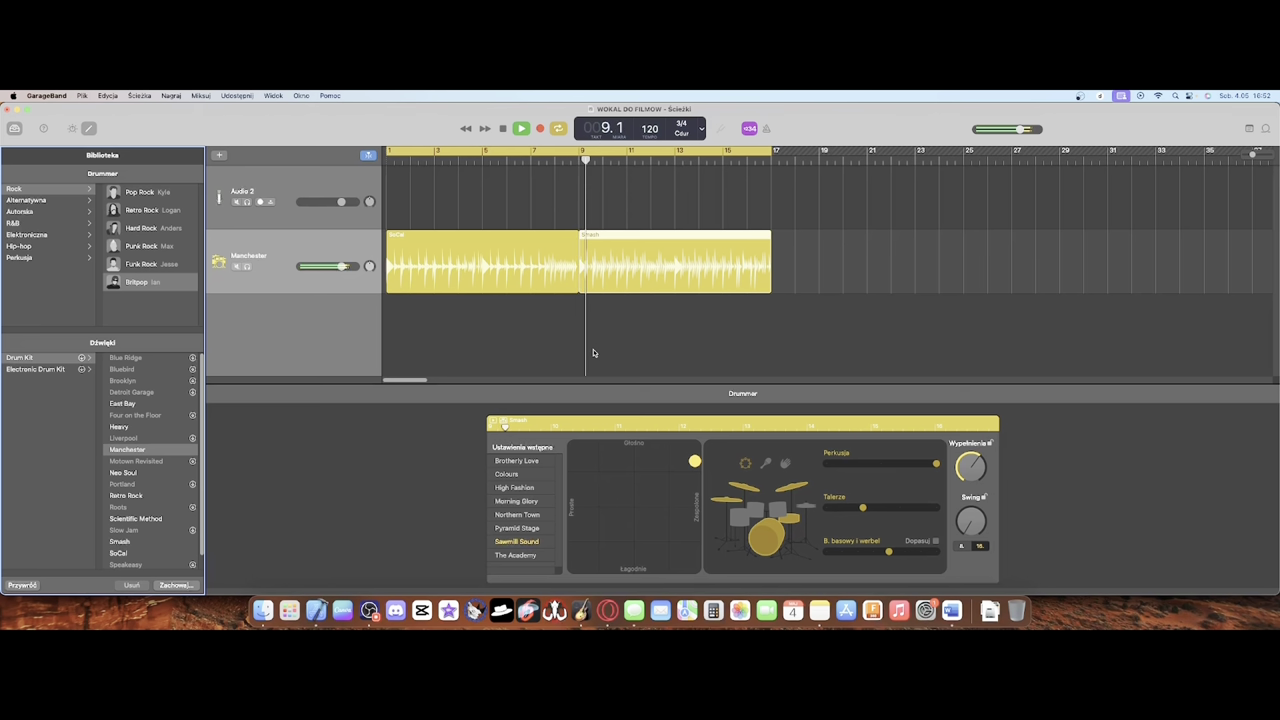
key(space)
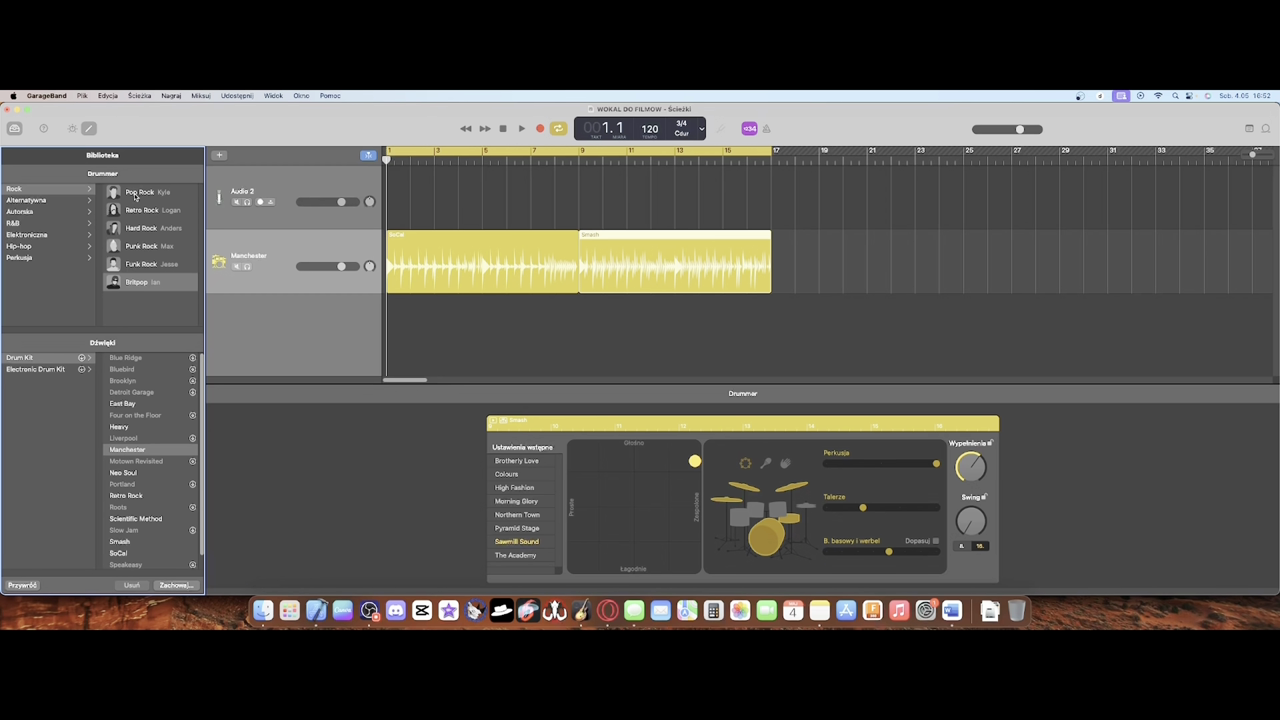
Step: Browse the drummer genres, apply the Hip-hop genre's Trap drummer to both regions and play back the new beat
click(56, 201)
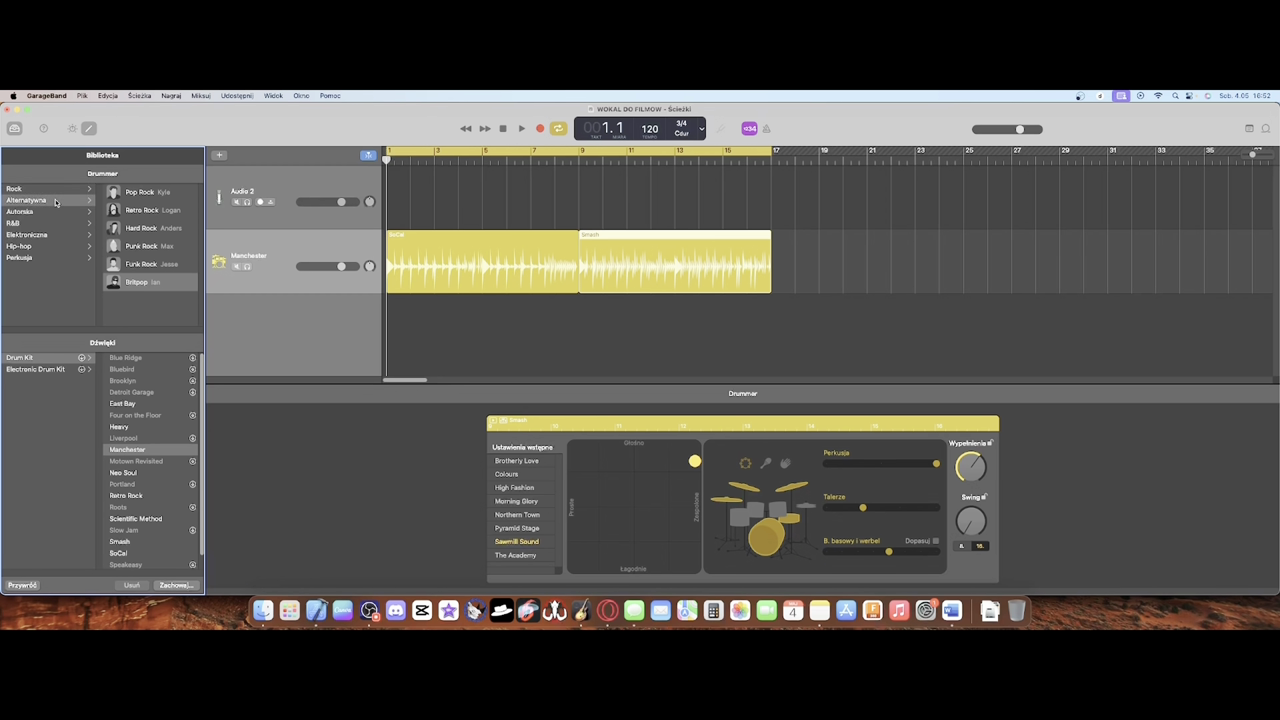
click(57, 212)
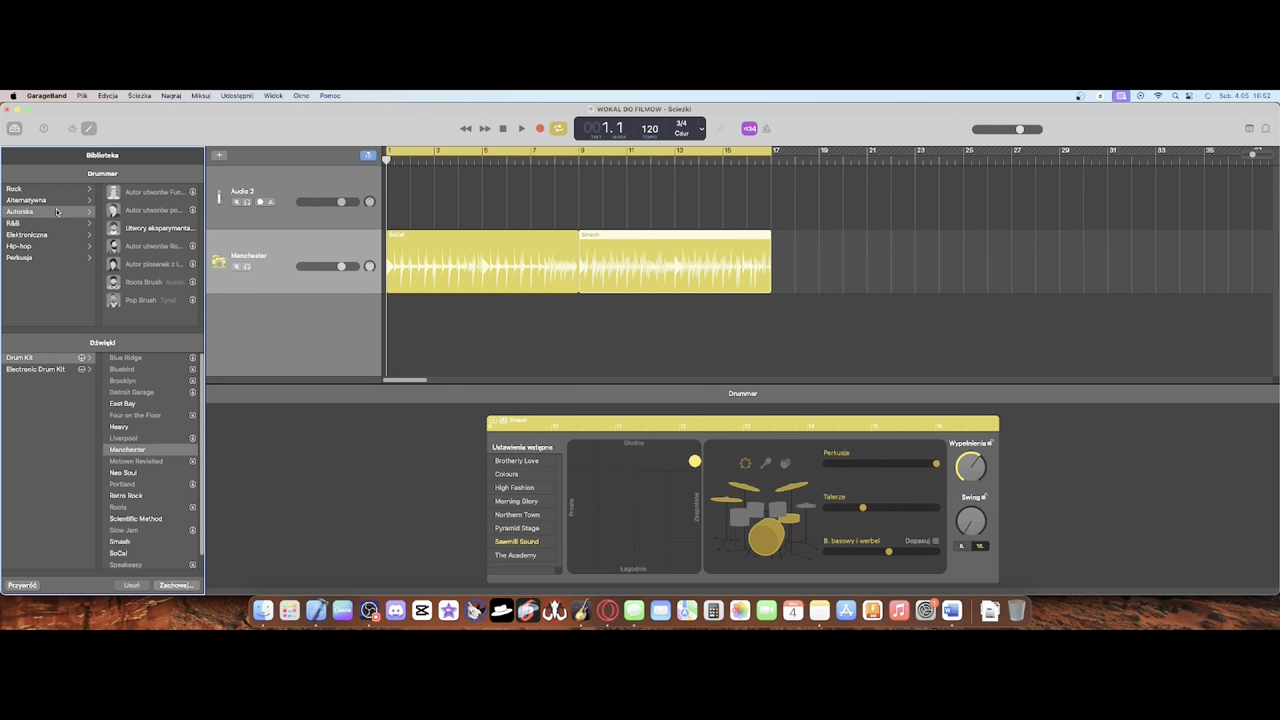
click(61, 224)
click(72, 236)
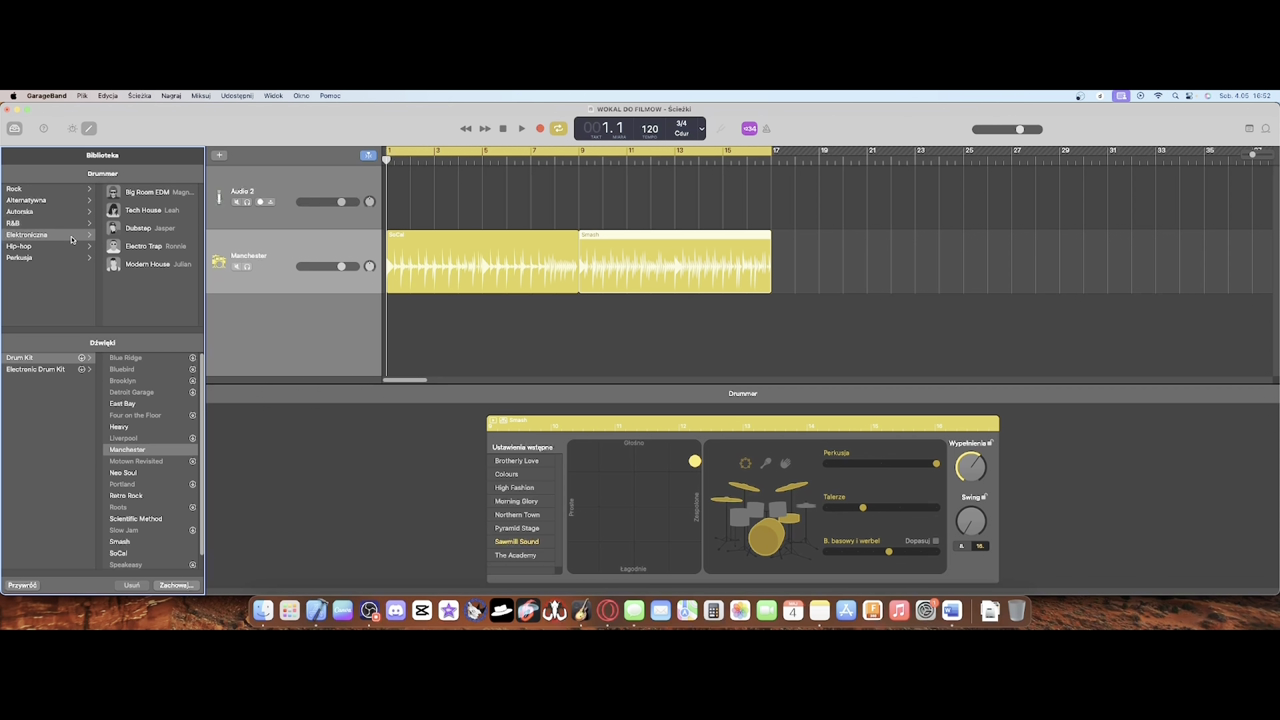
click(53, 247)
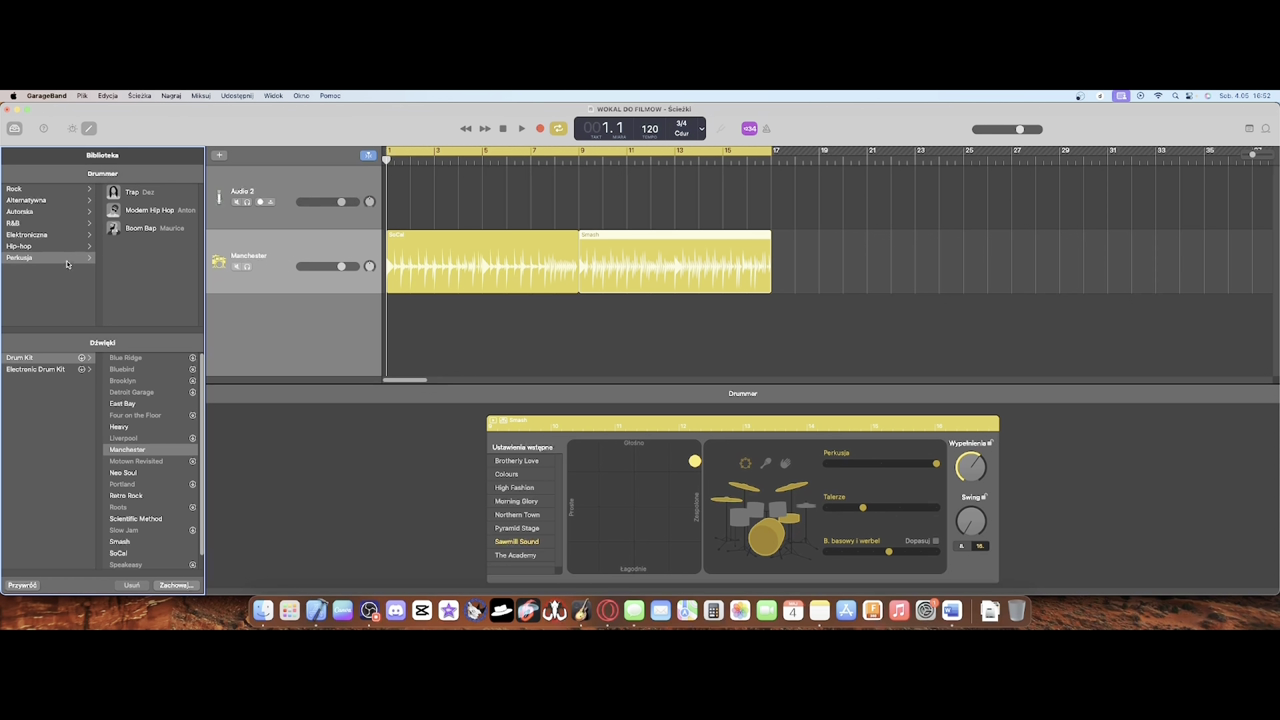
click(594, 257)
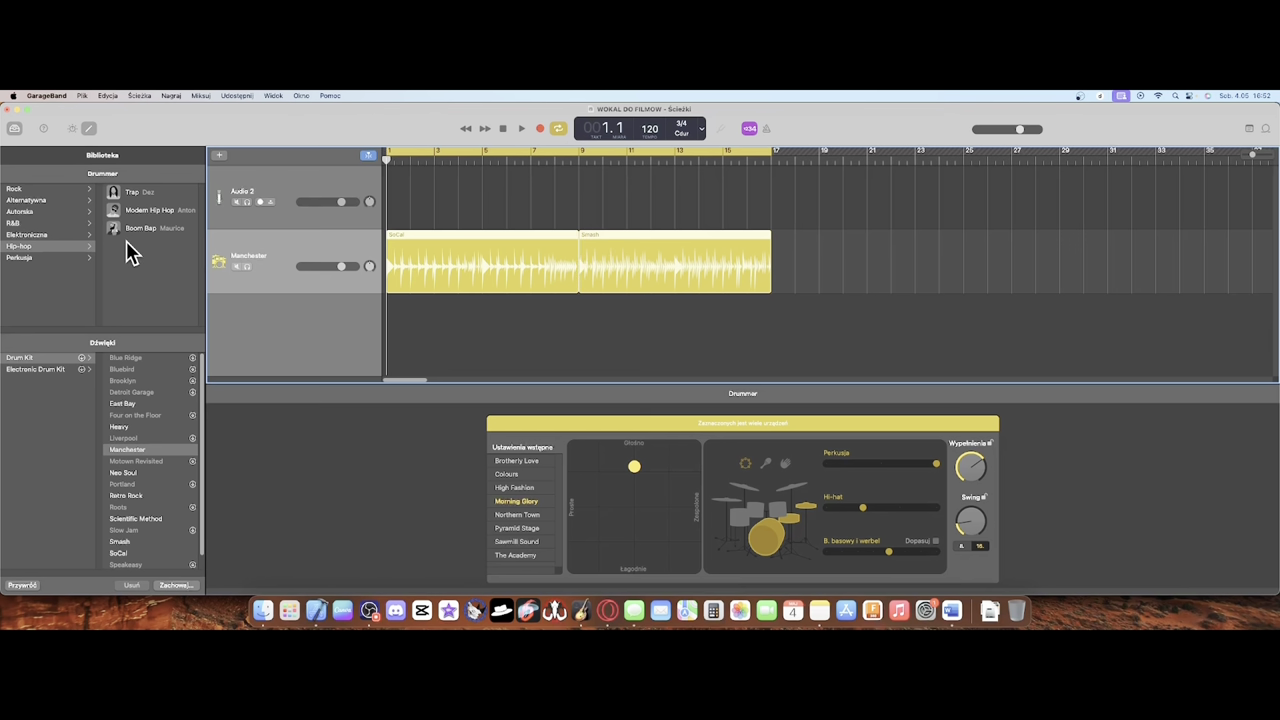
click(131, 192)
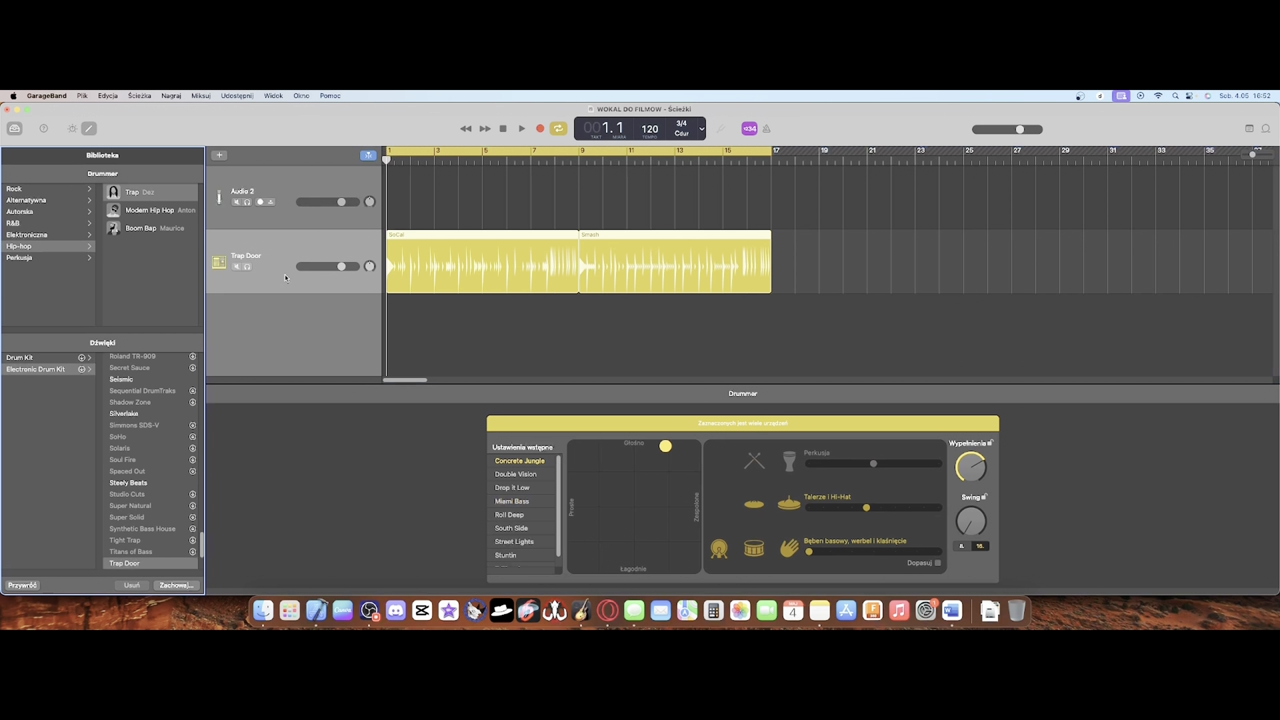
key(space)
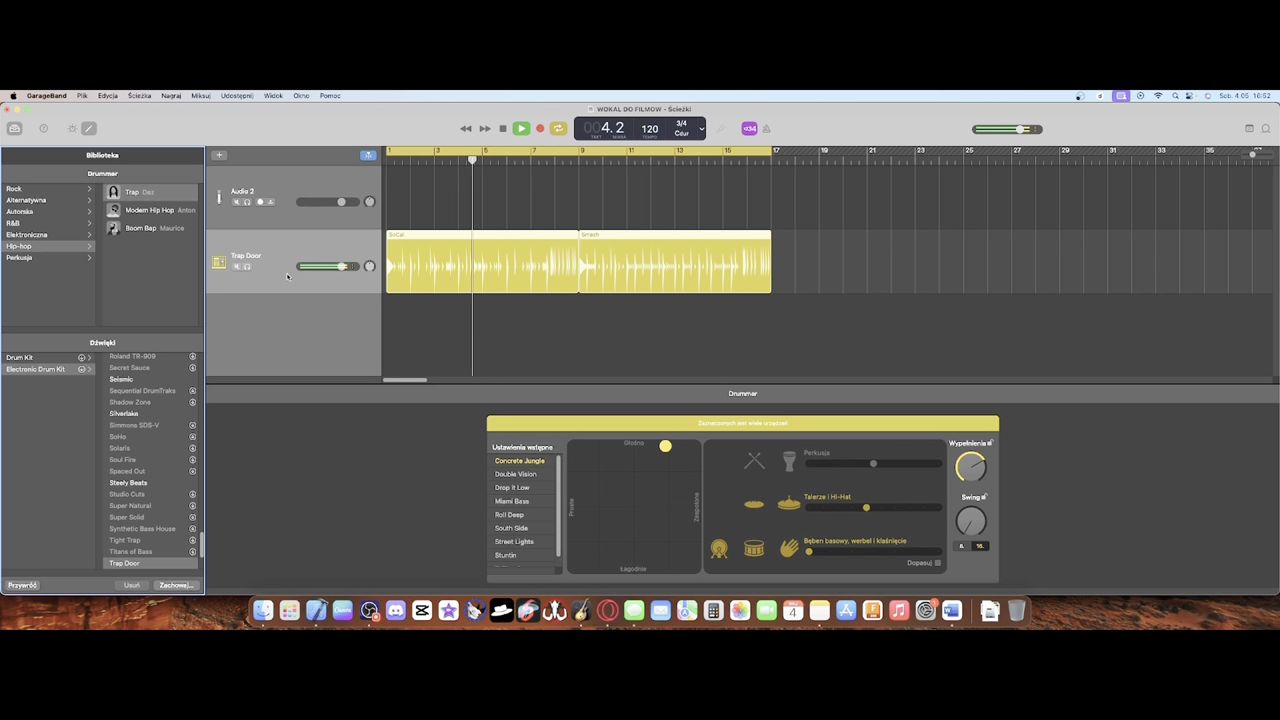
key(space)
Step: Download the Double Vision electronic drum kit and authorize its installation with the account password
scroll(203, 373, up, 15)
drag(201, 366, 201, 433)
scroll(141, 438, up, 3)
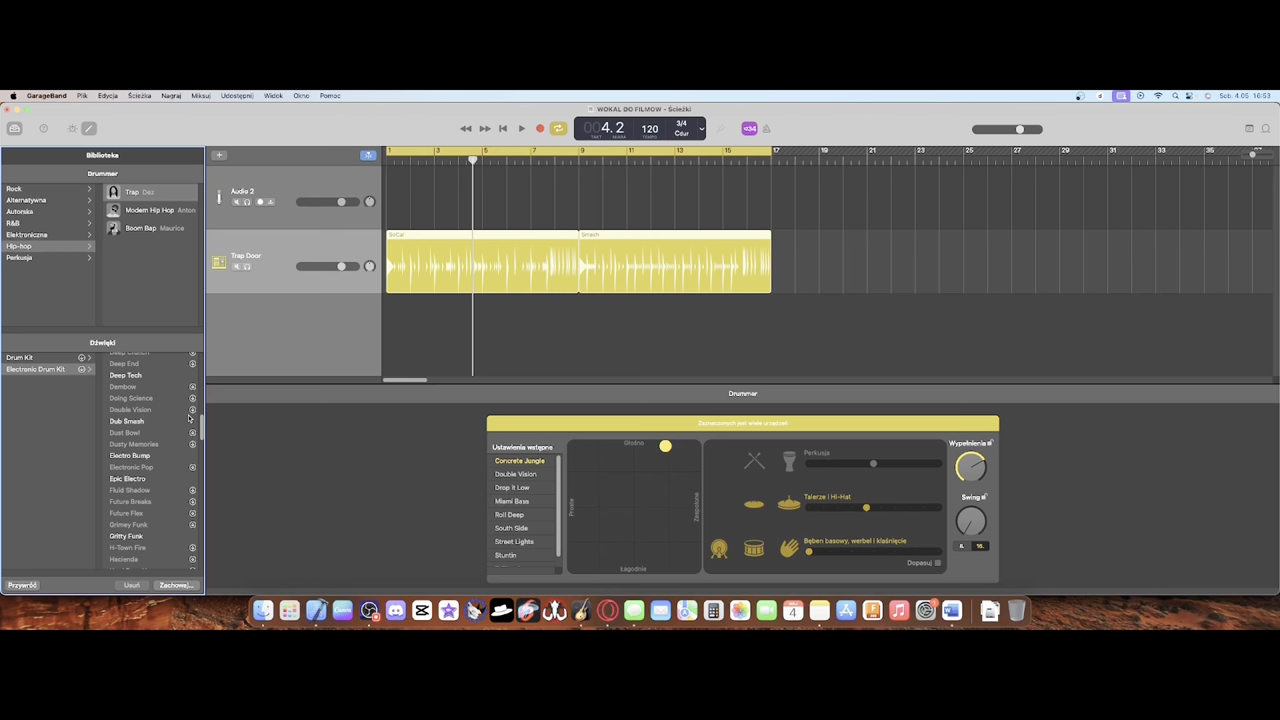
click(193, 410)
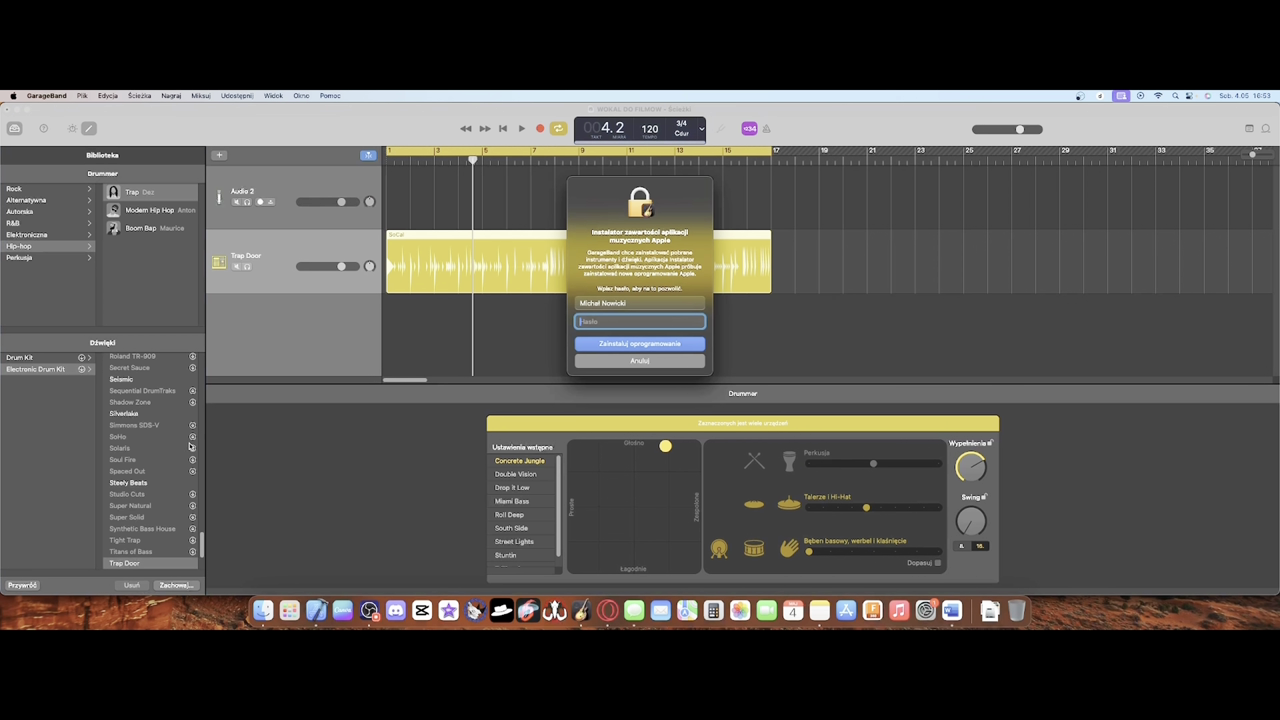
click(634, 347)
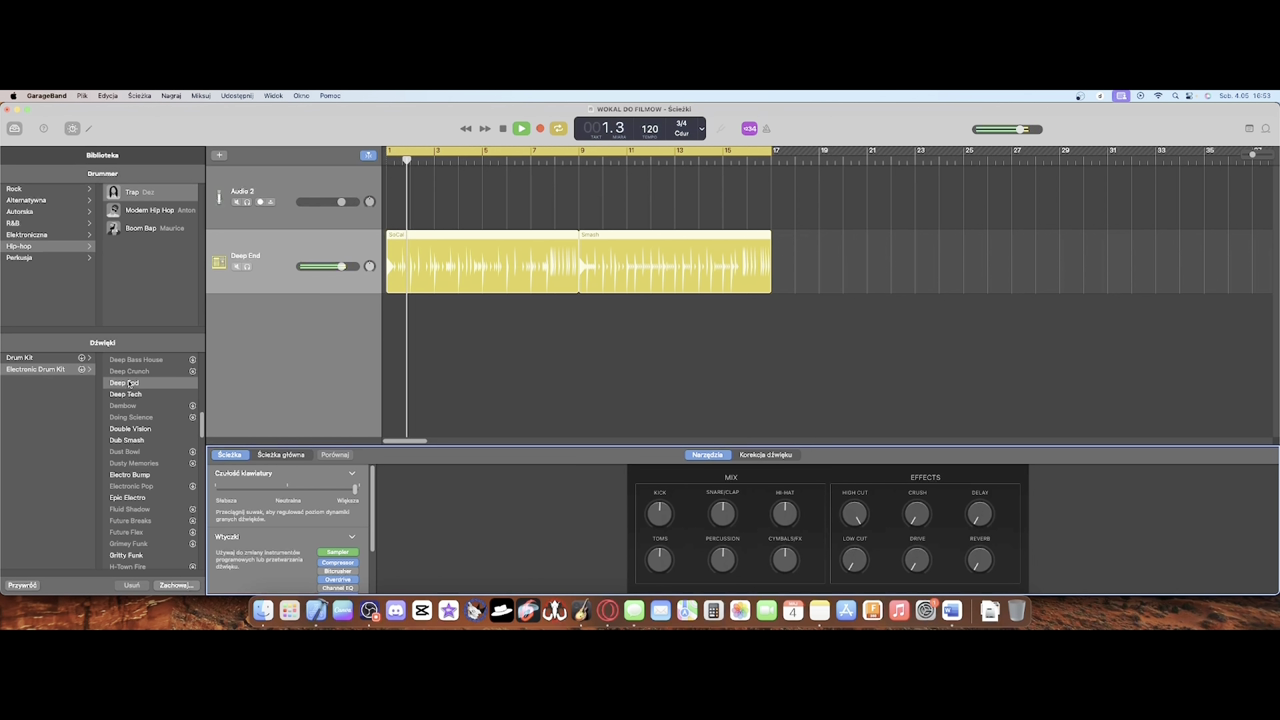
Step: Audition the Deep Tech and Double Vision electronic drum kits on the drummer track during playback
click(125, 394)
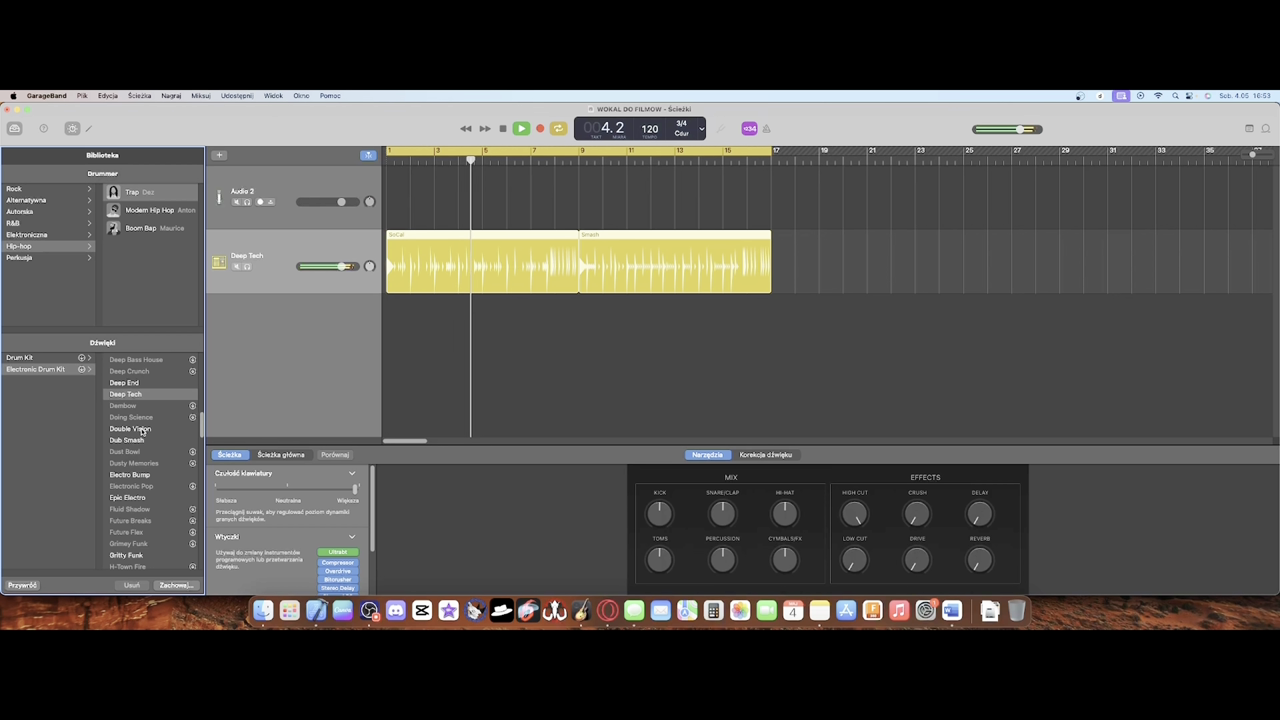
click(142, 429)
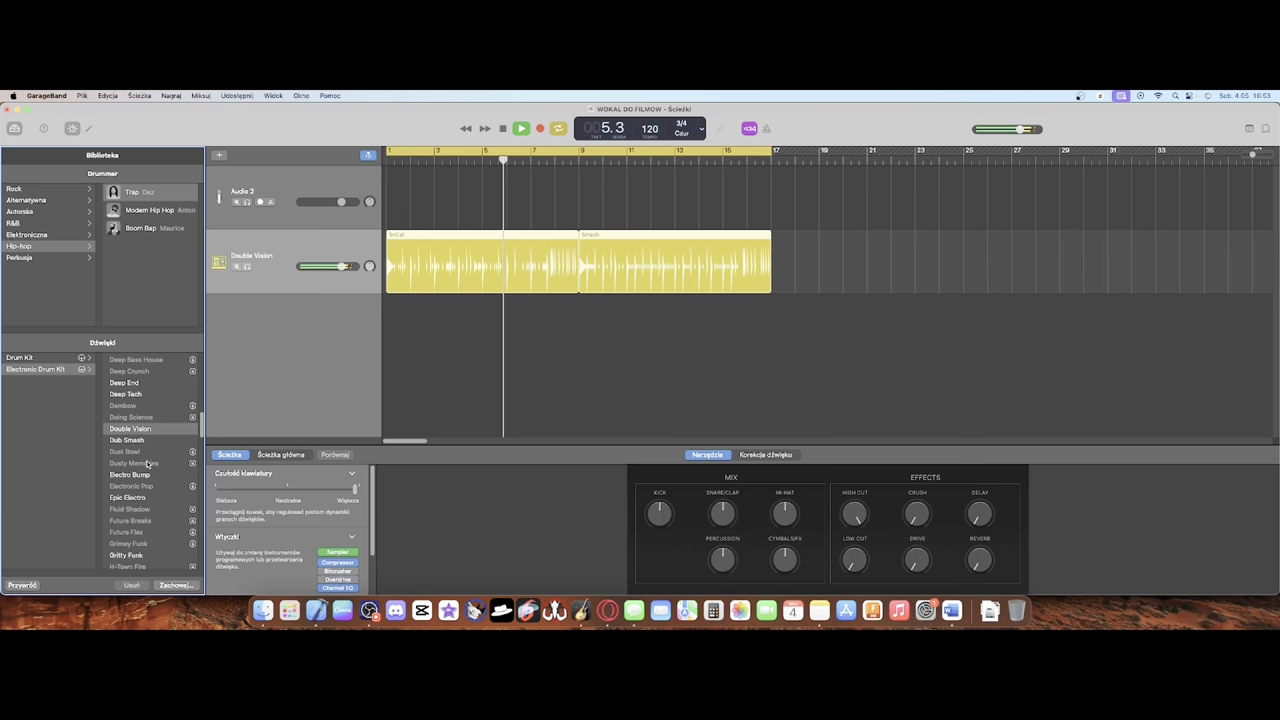
key(space)
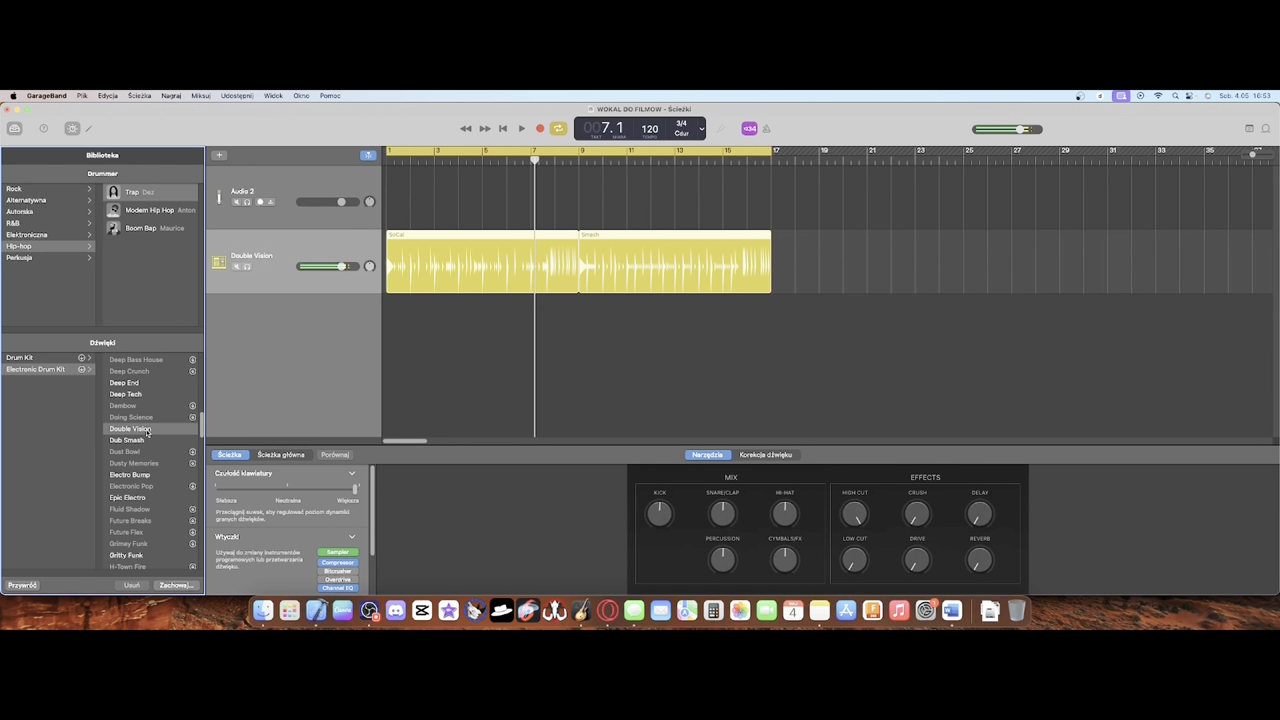
Step: Switch both regions to the Rock genre's Hard Rock drummer and play the beat from the beginning
click(75, 189)
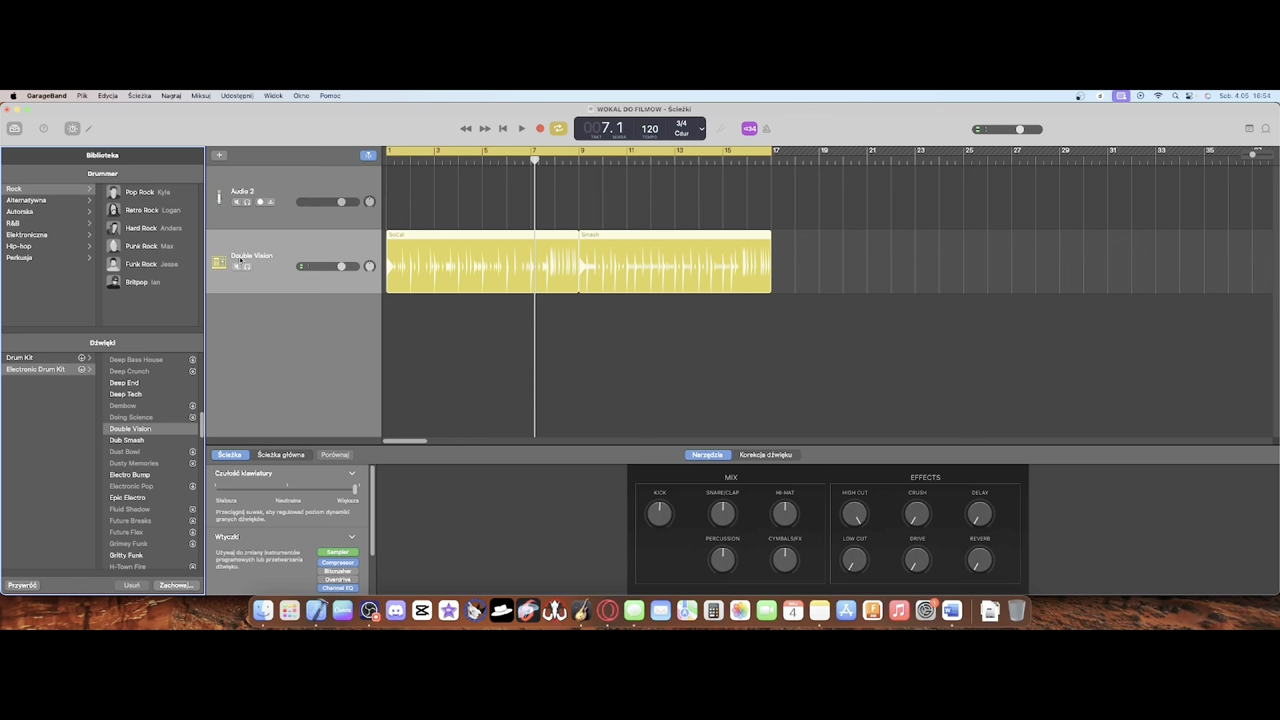
click(140, 229)
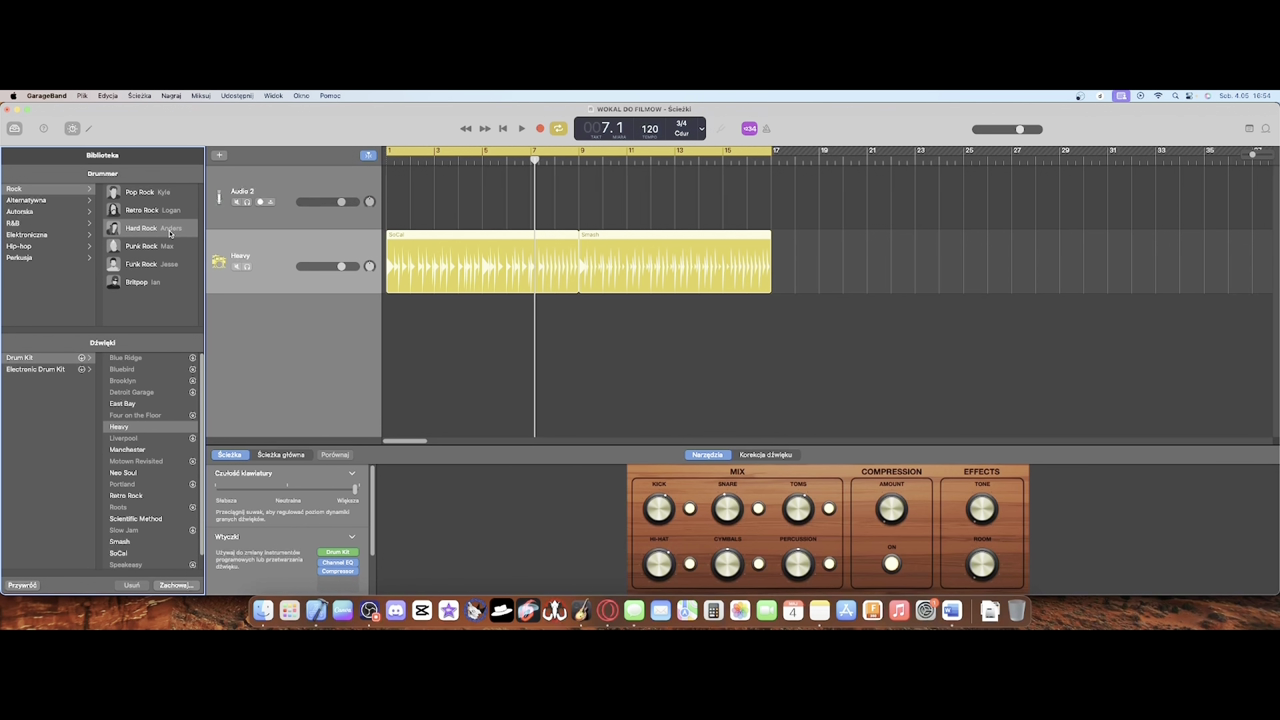
key(Return)
key(space)
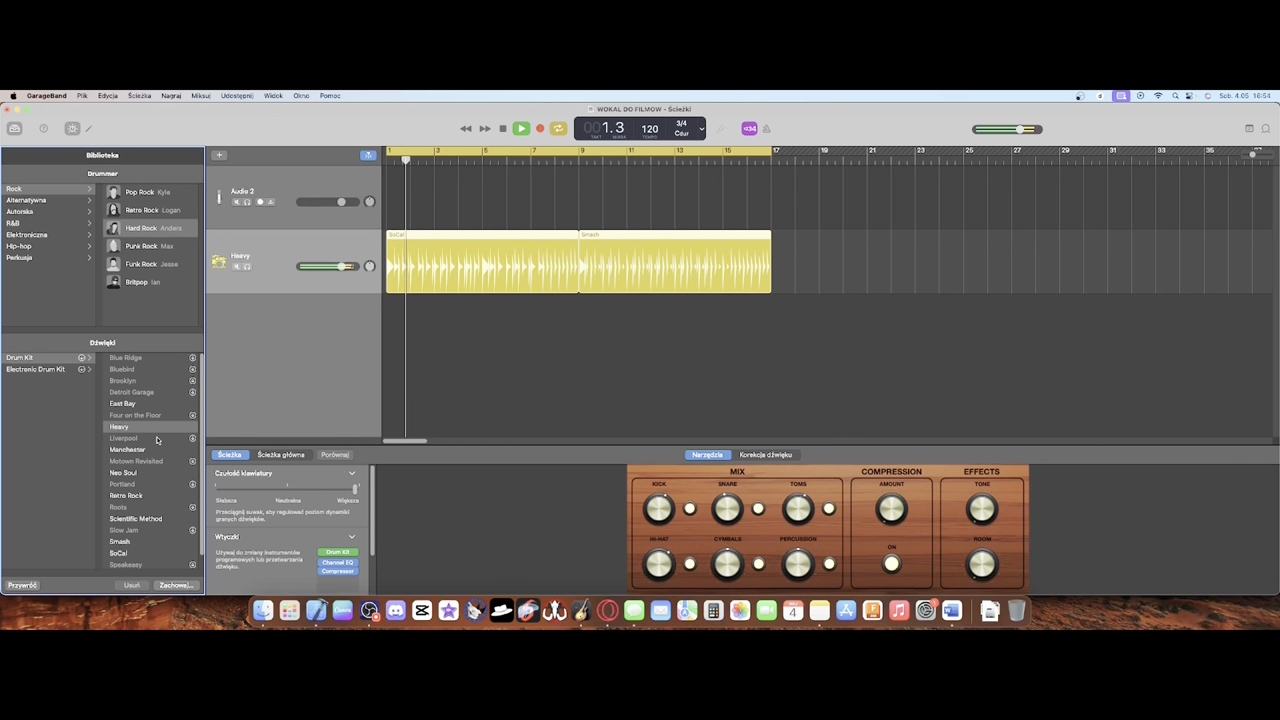
Step: Try the East Bay and Neo Soul drum kits during playback, and assign the Smash kit to the drummer track
click(150, 404)
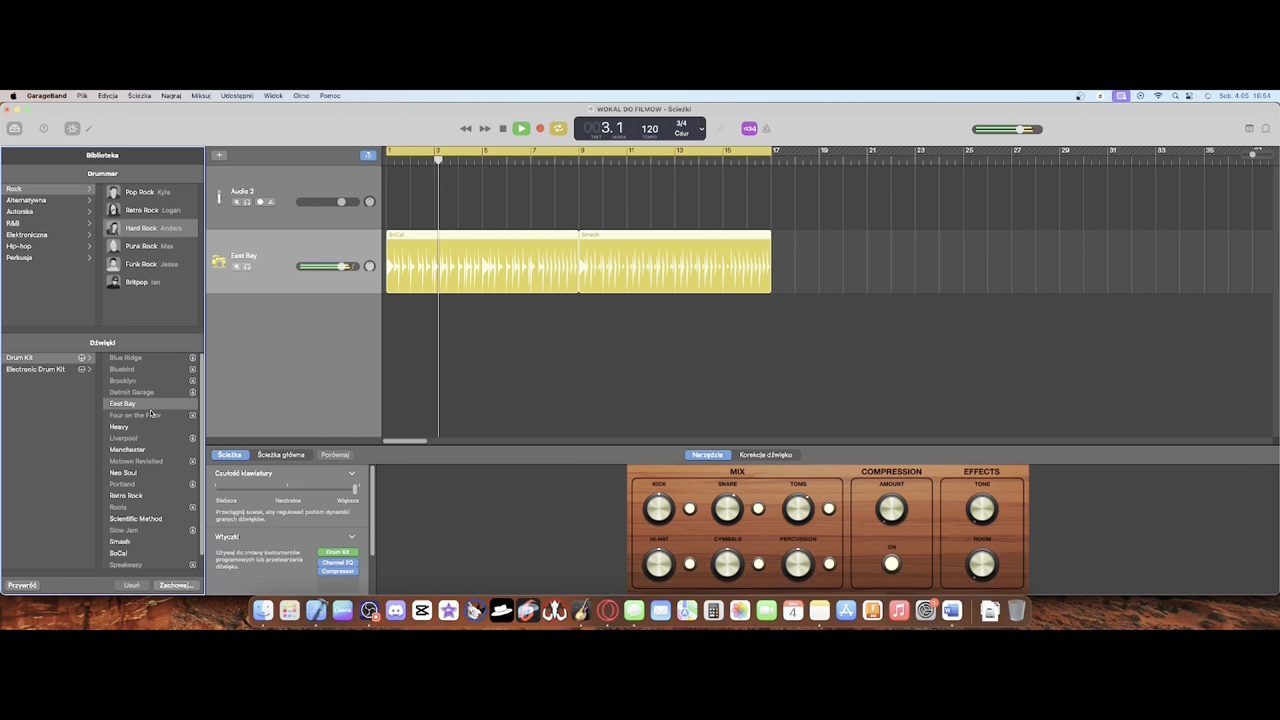
click(123, 472)
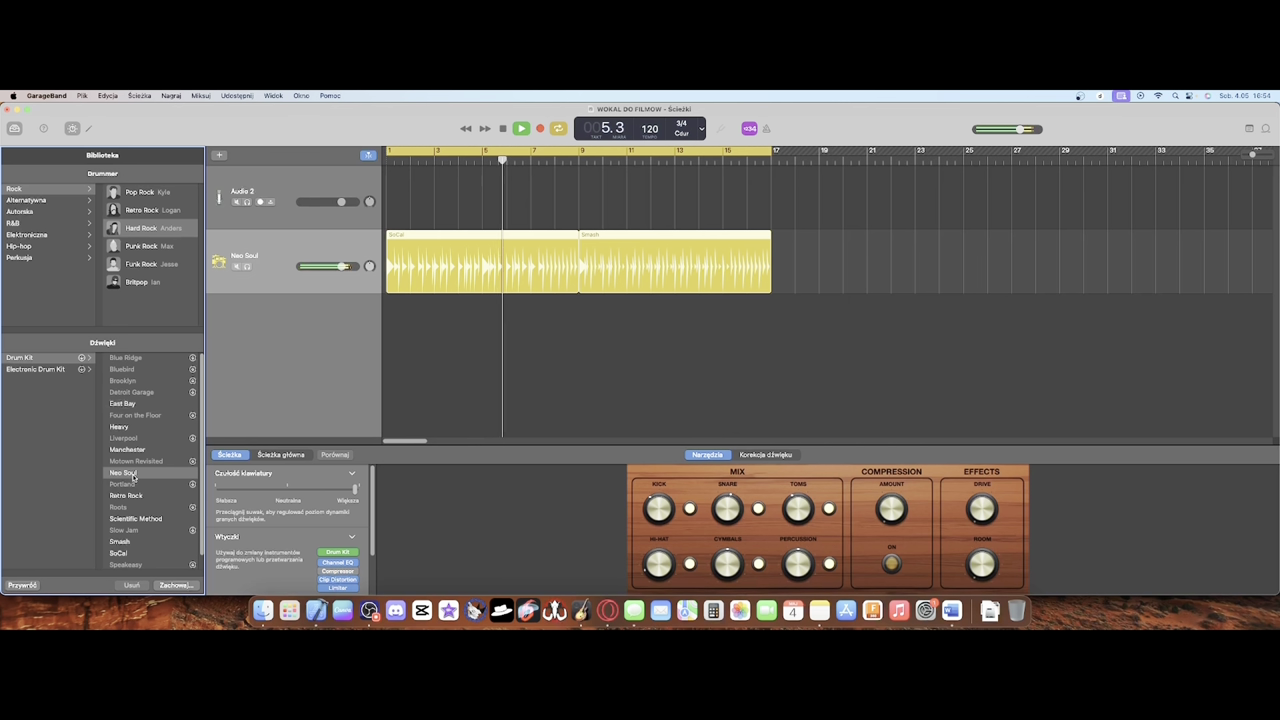
click(120, 541)
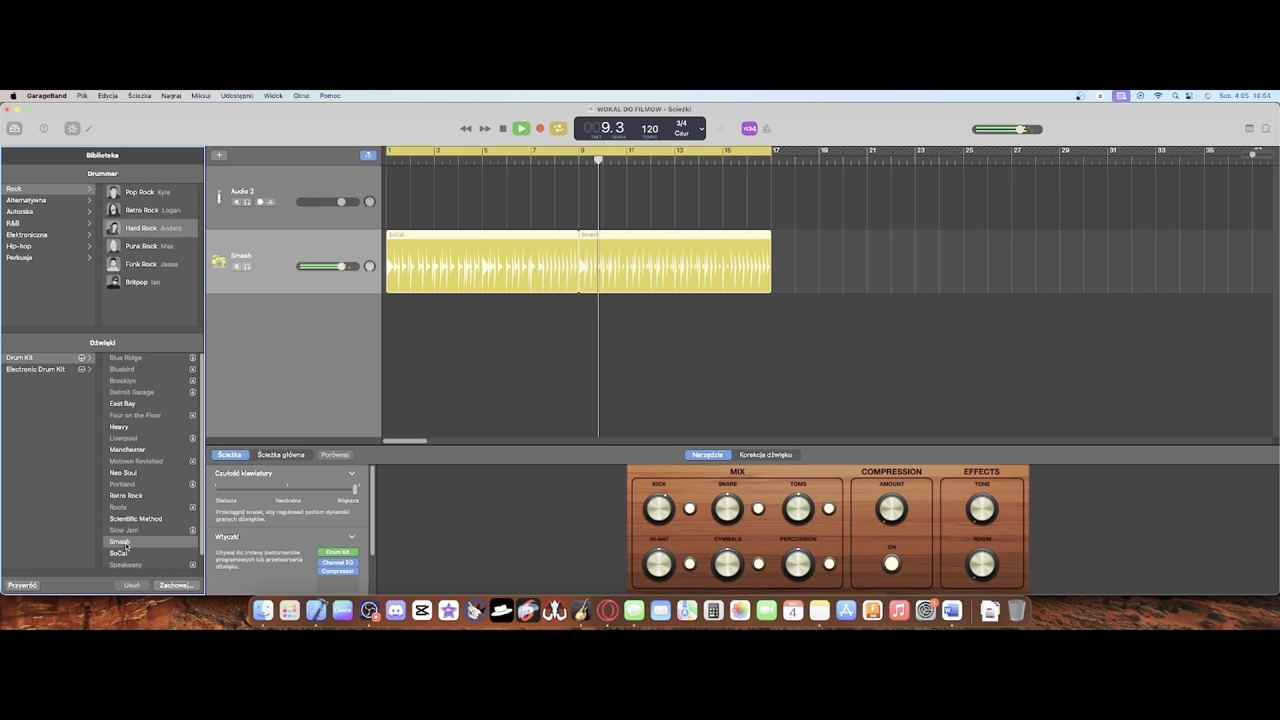
key(space)
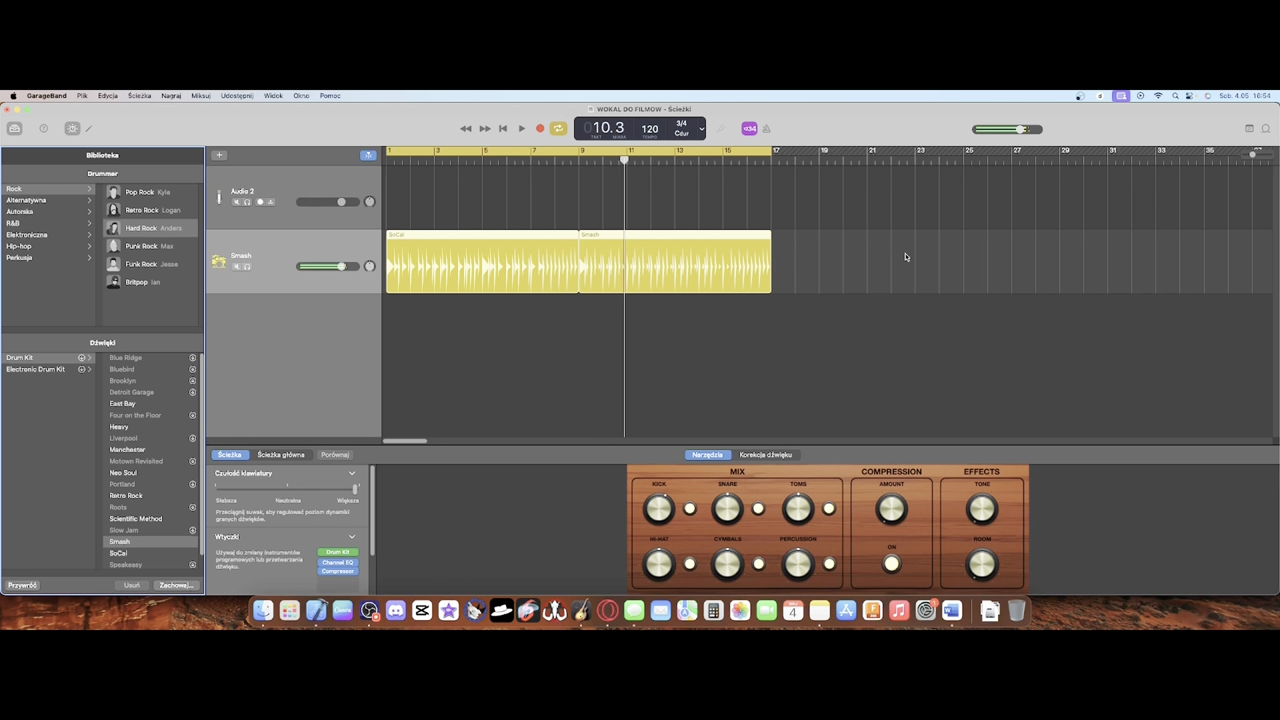
Step: Open the Drummer editor and view the second region's beat settings, followed by those of the first region
click(903, 257)
key(e)
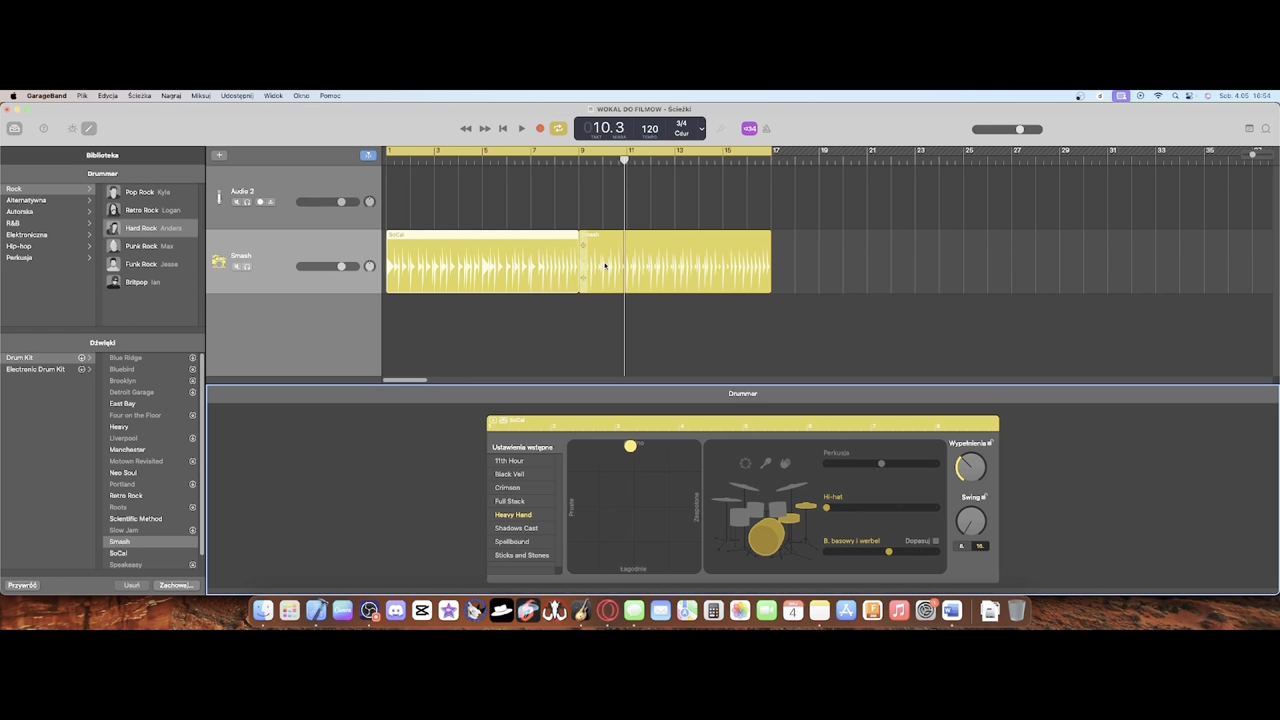
click(670, 263)
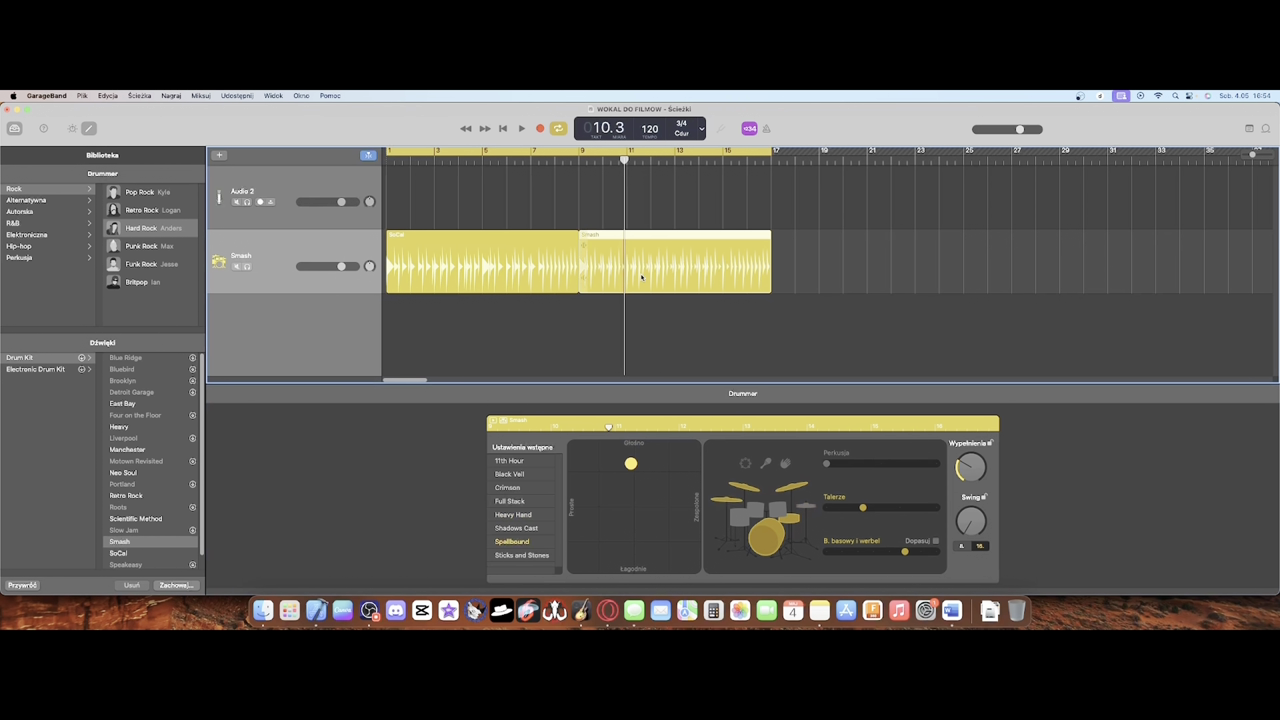
click(488, 267)
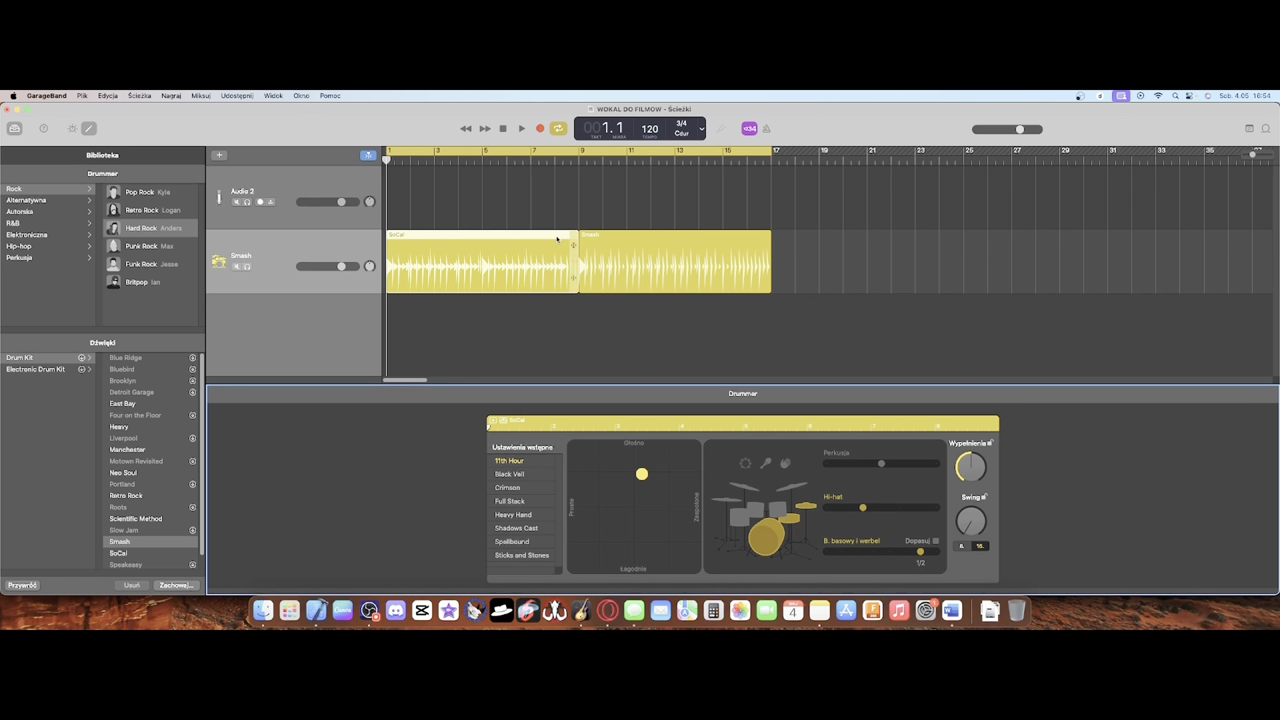
Step: Try the Crimson, Full Stack, Heavy Hand, Spellbound and 11th Hour presets on the first drummer region
click(508, 487)
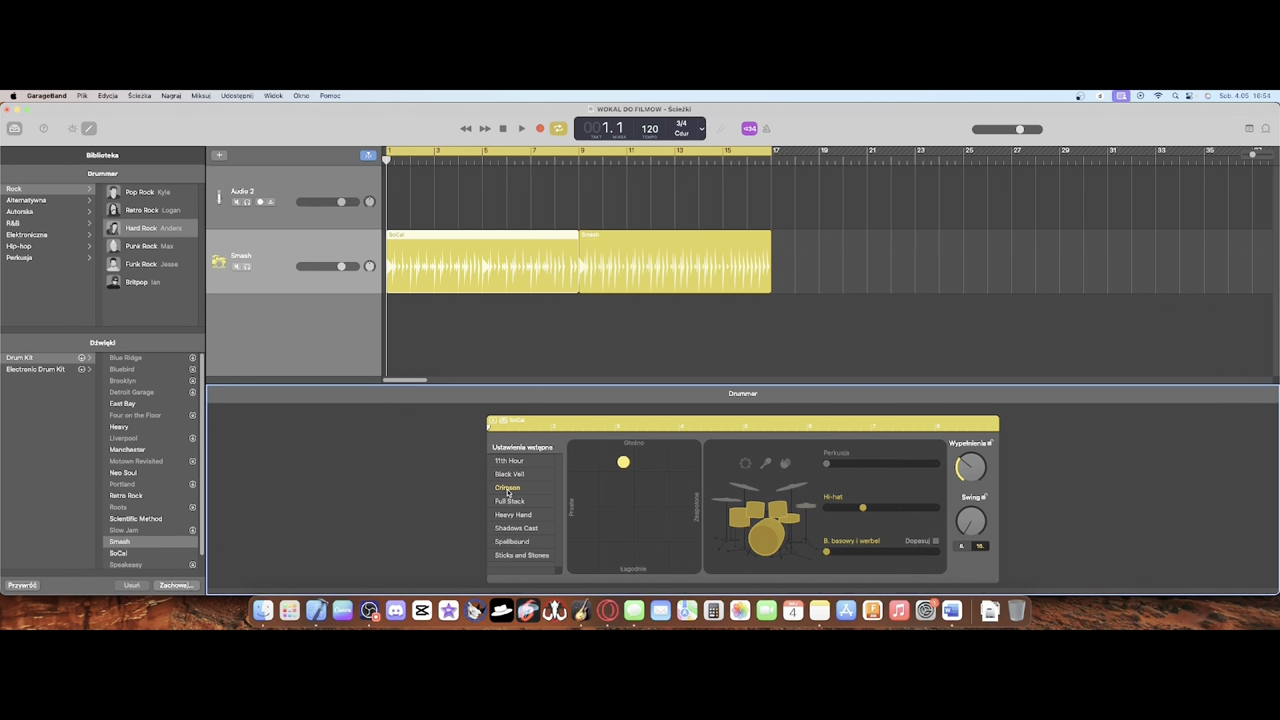
click(509, 501)
click(511, 514)
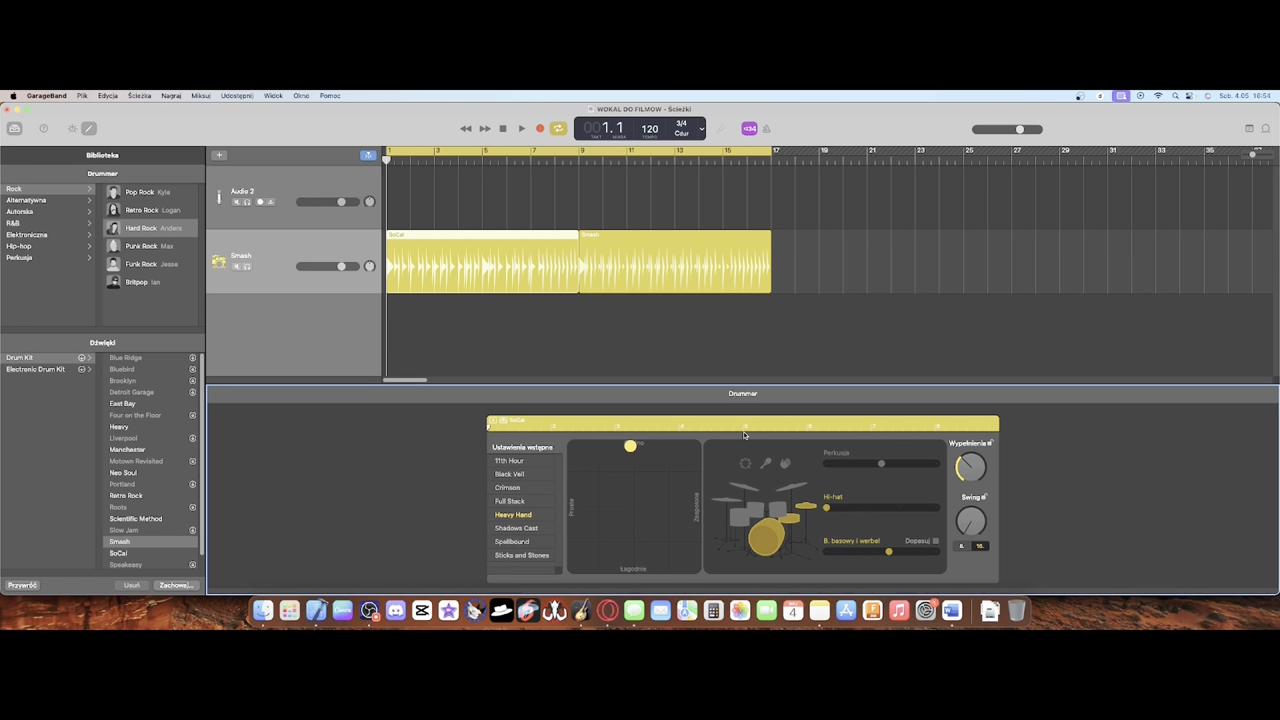
click(511, 540)
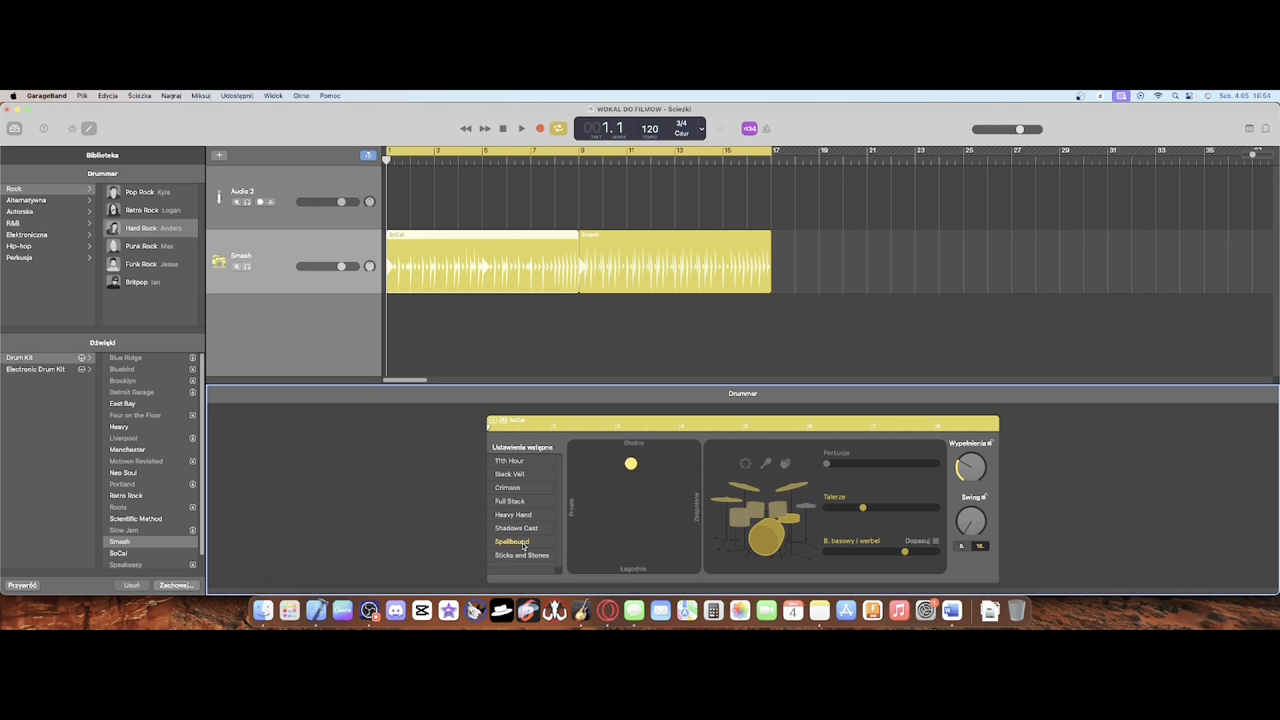
click(516, 461)
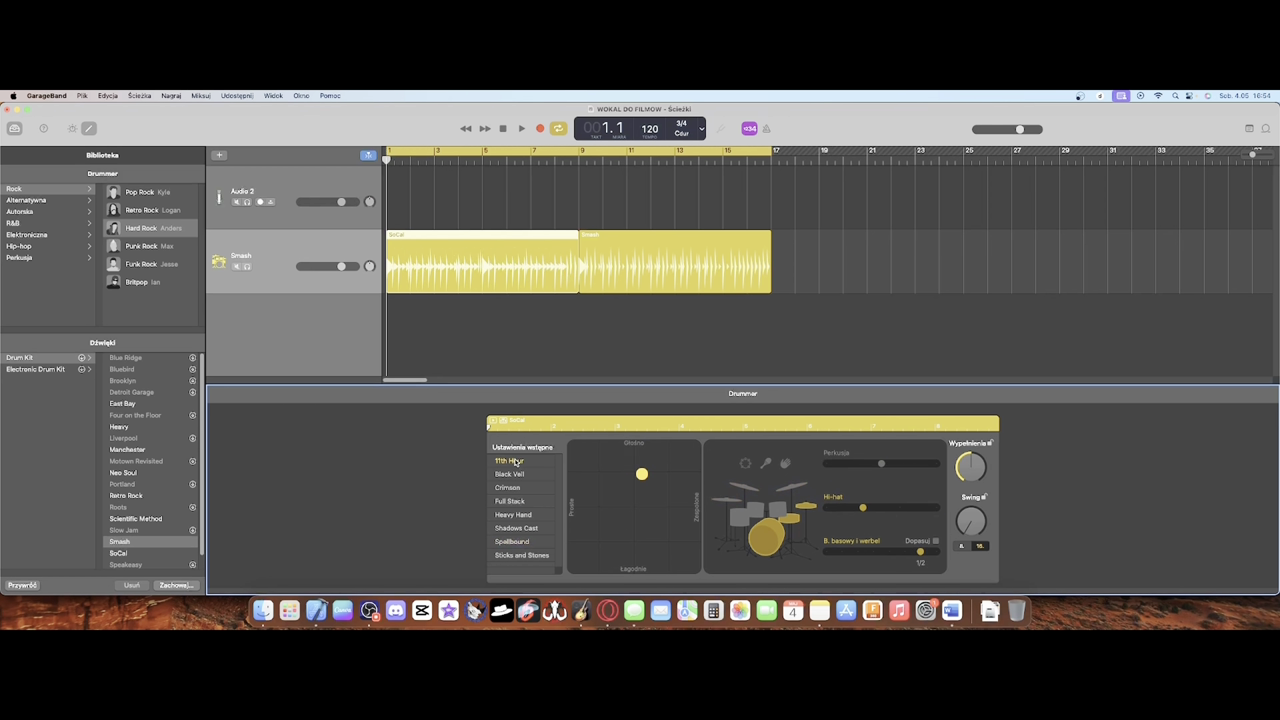
Step: Audition the Black Veil, Crimson and Full Stack presets on the first region during playback, and undo the last change
key(space)
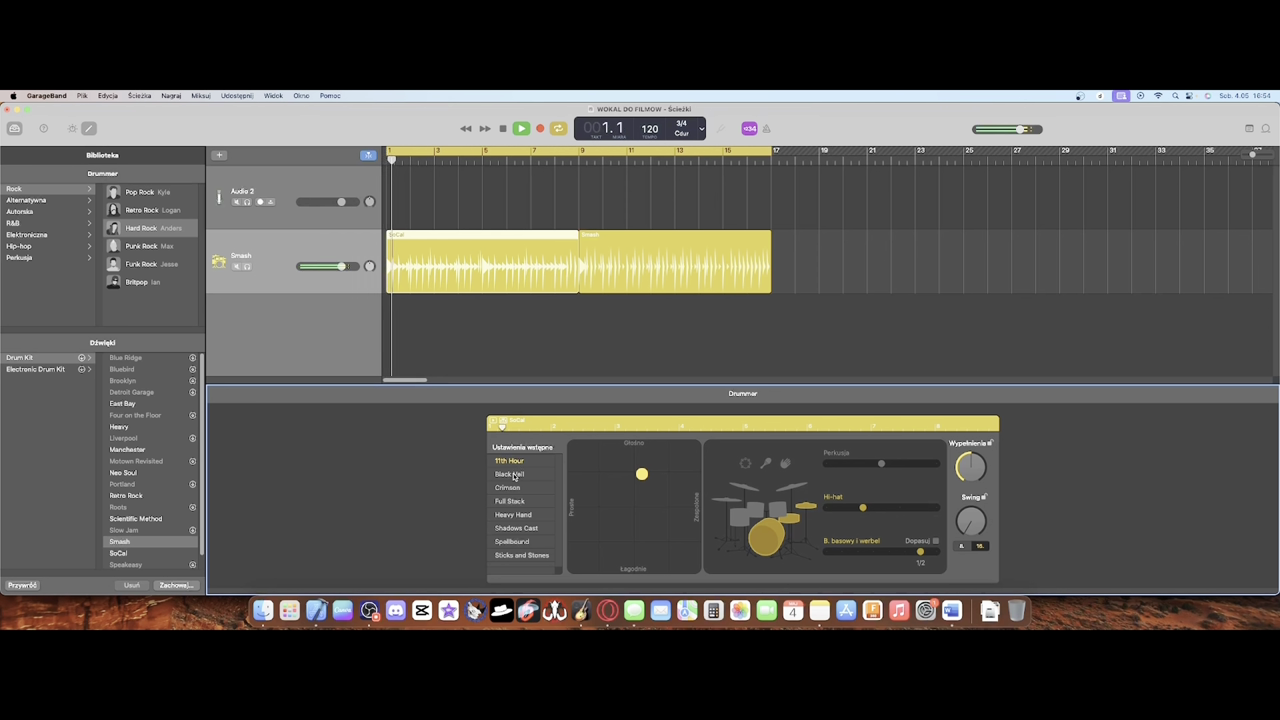
click(514, 474)
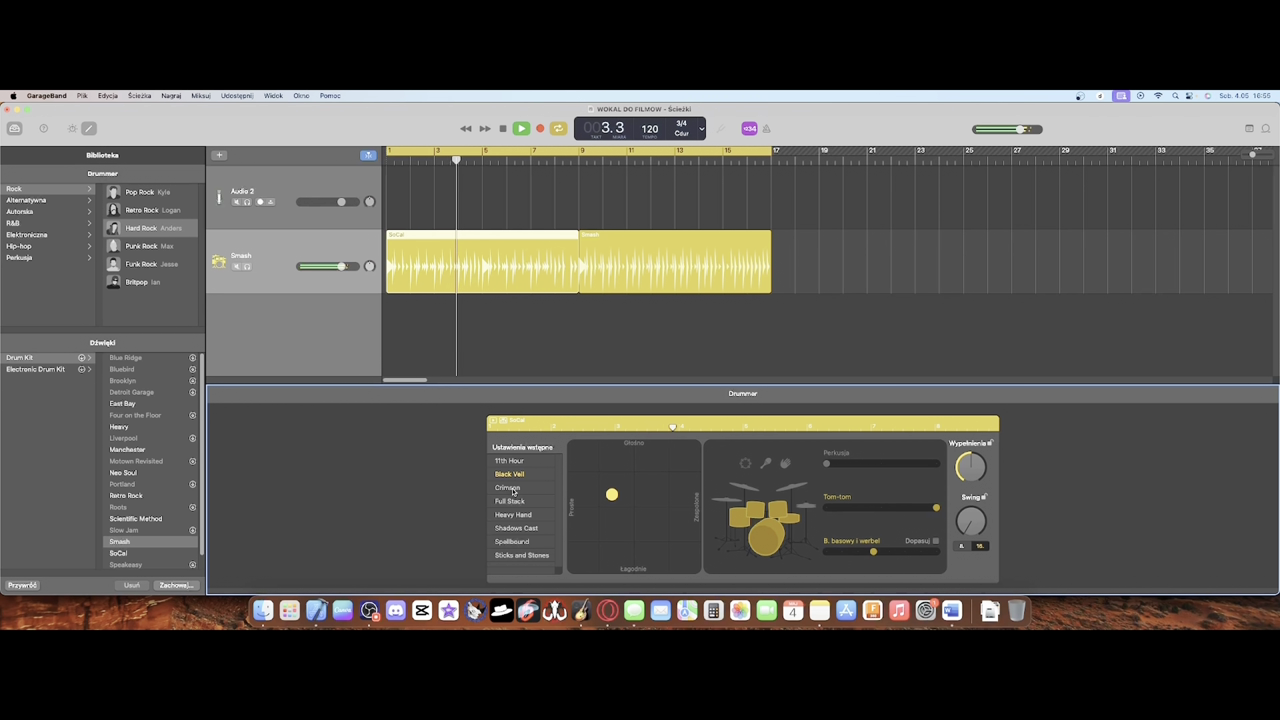
click(513, 489)
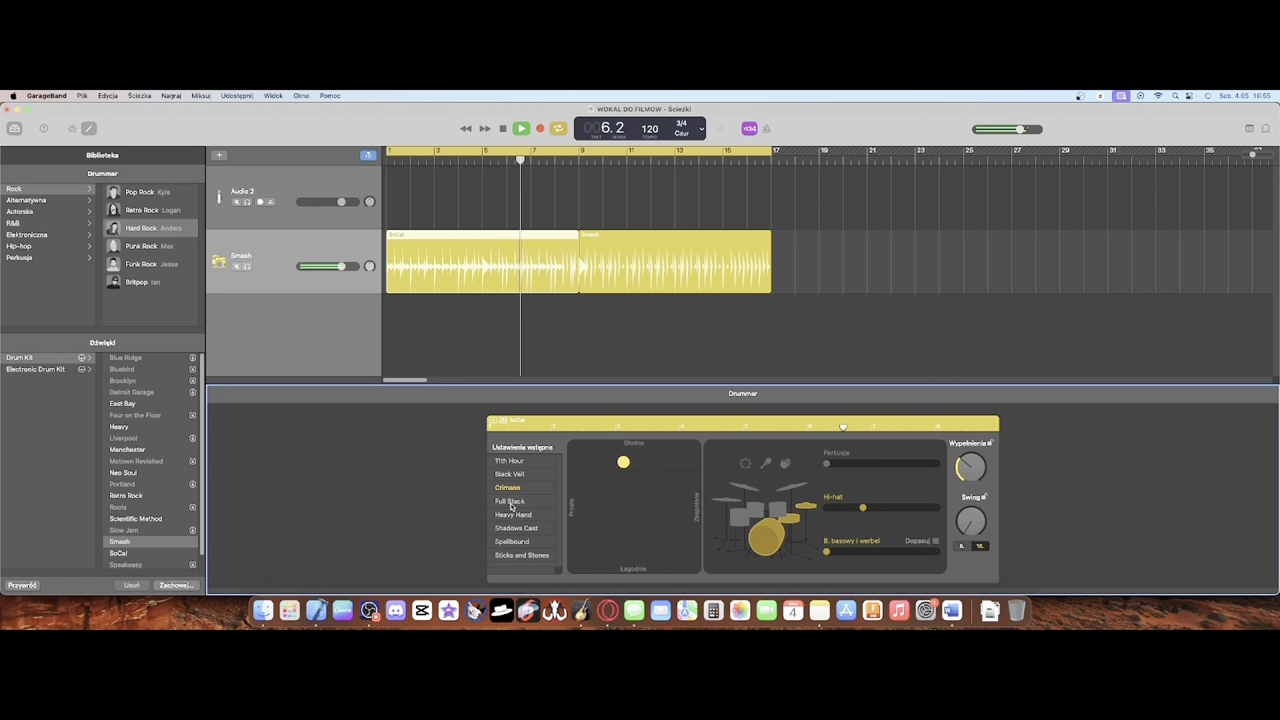
click(511, 503)
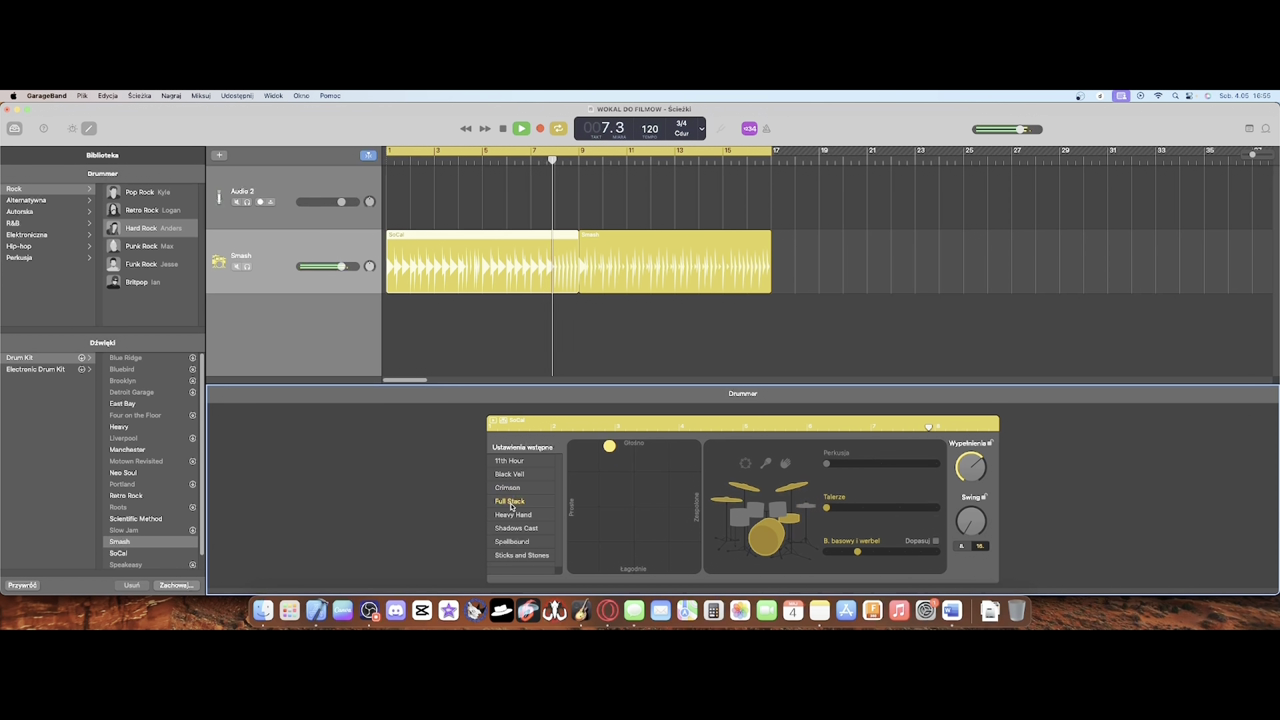
key(super+z)
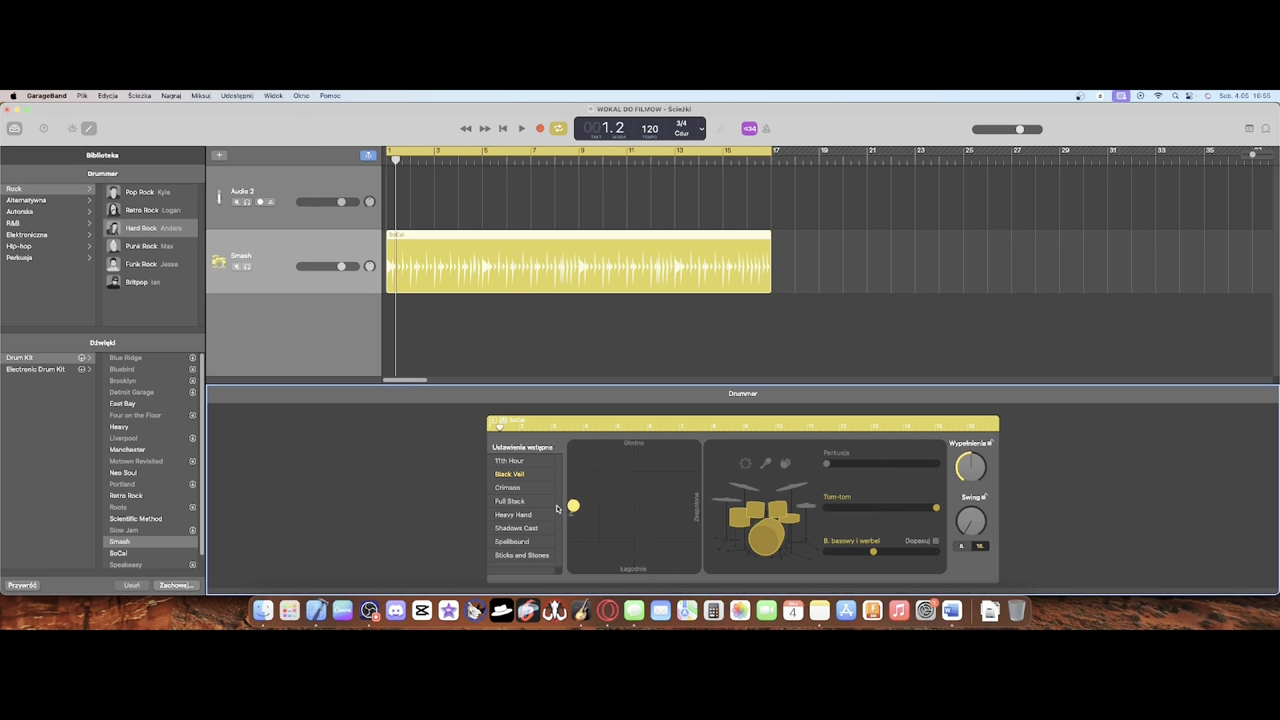
Step: Audition different complexity and loudness settings for the Black Veil beat during playback, finishing at maximum loudness and complexity
key(space)
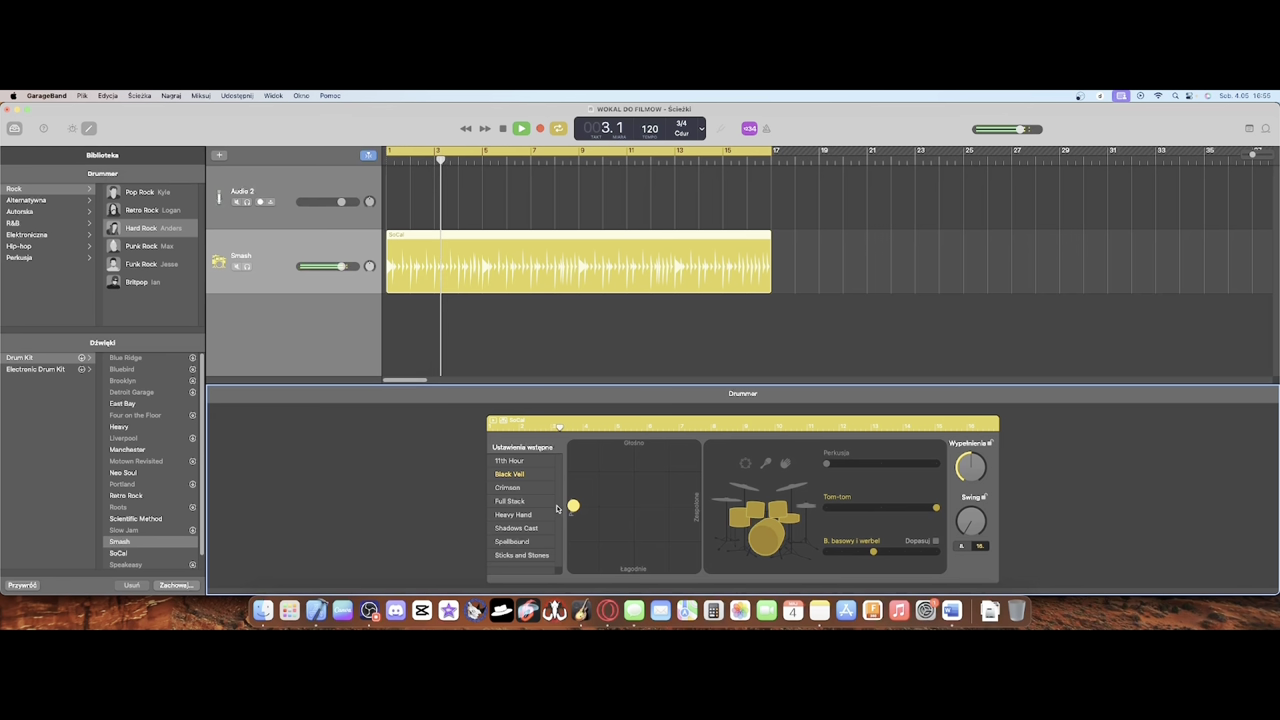
drag(573, 506, 695, 509)
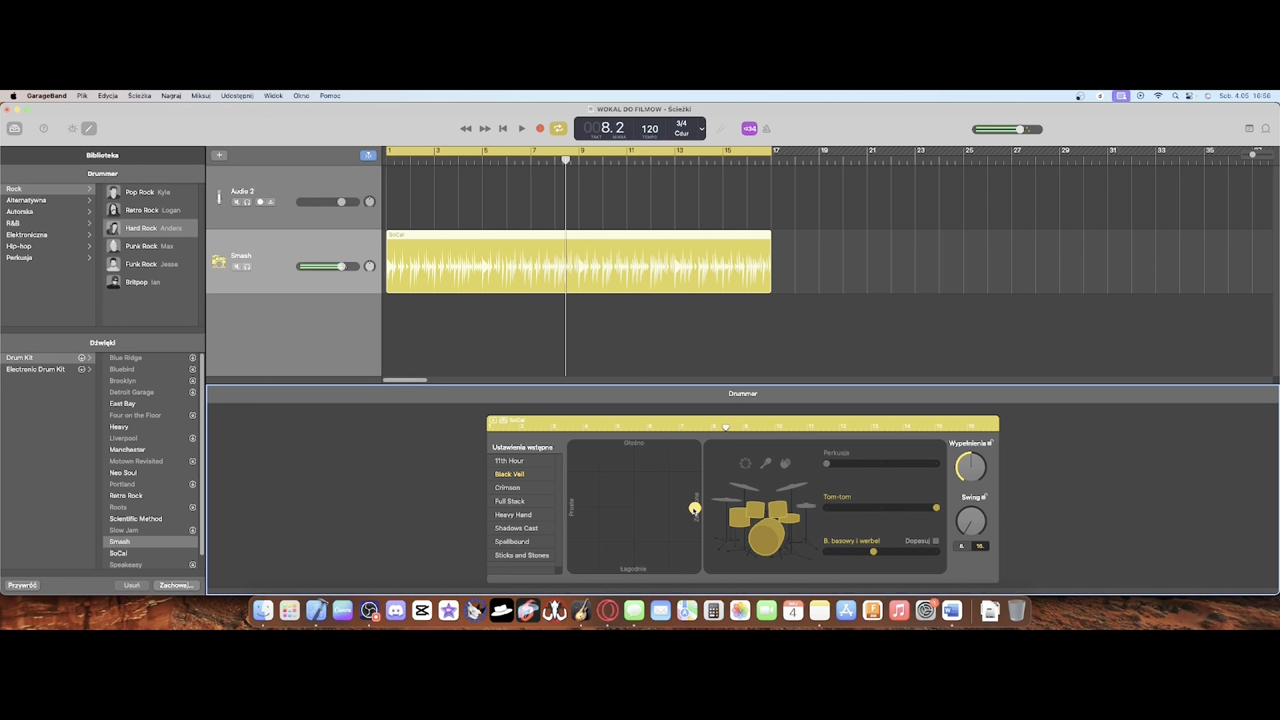
key(Return)
key(space)
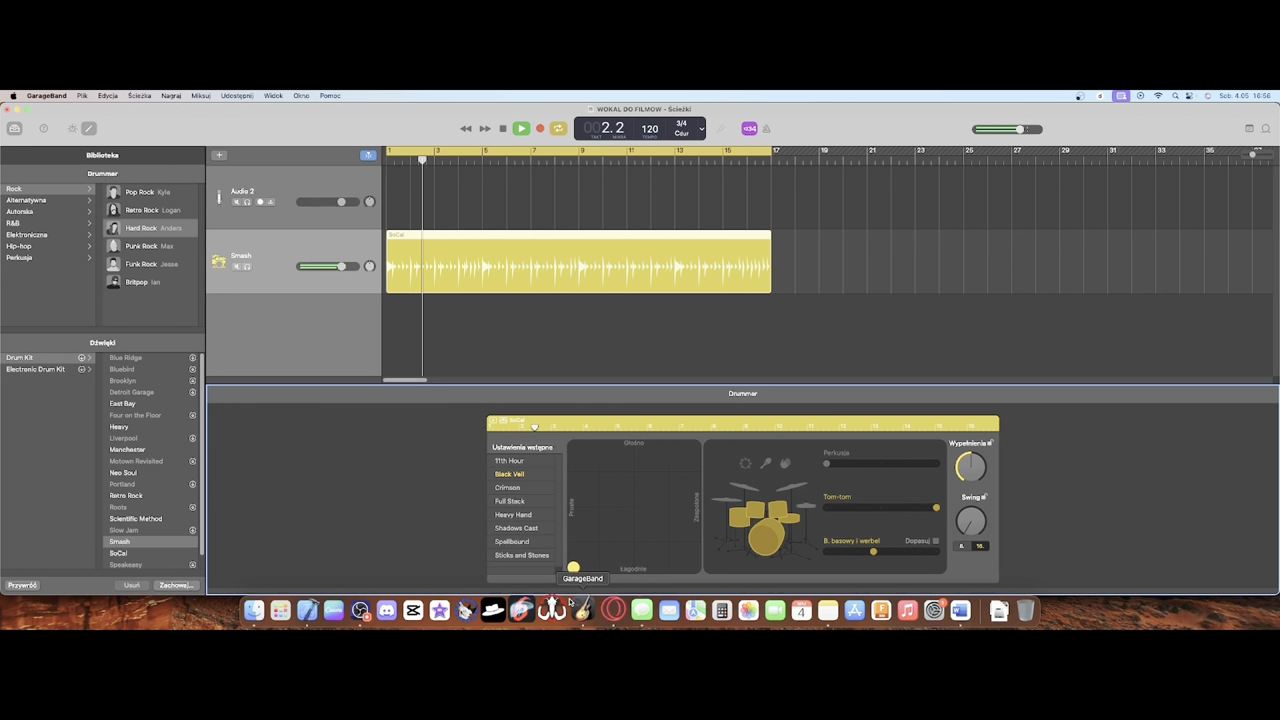
drag(575, 569, 573, 446)
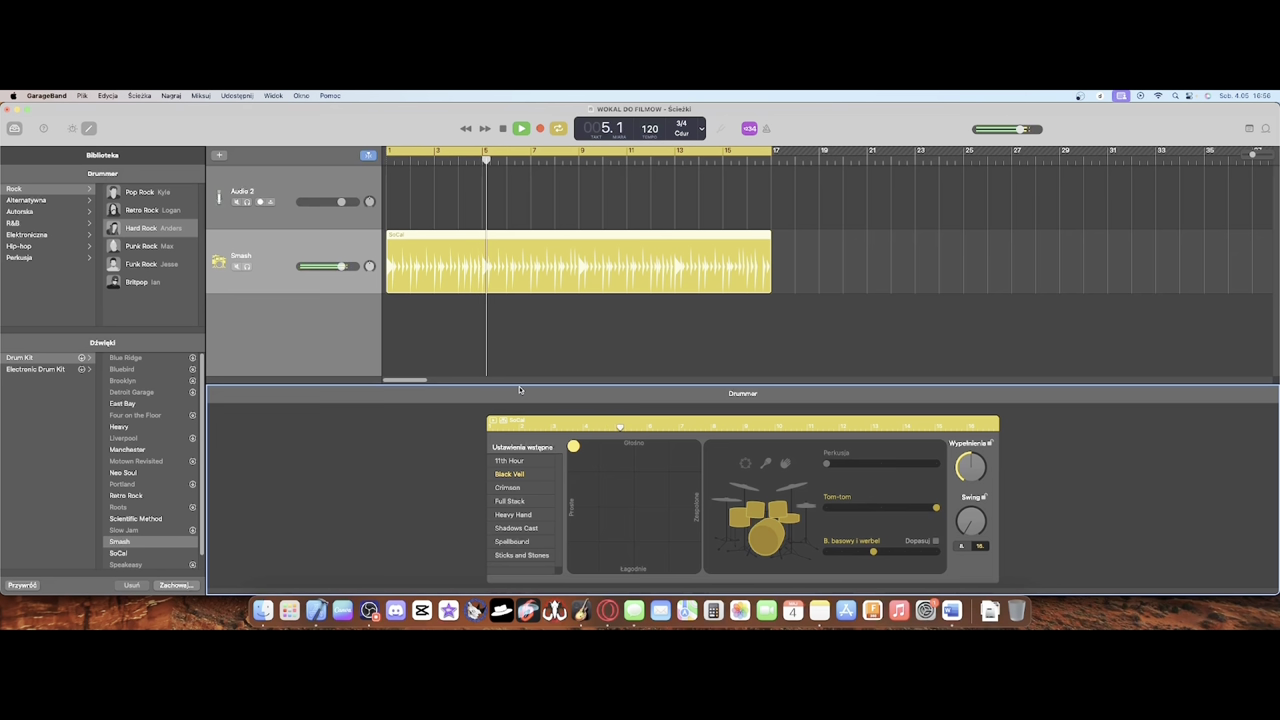
drag(574, 447, 693, 567)
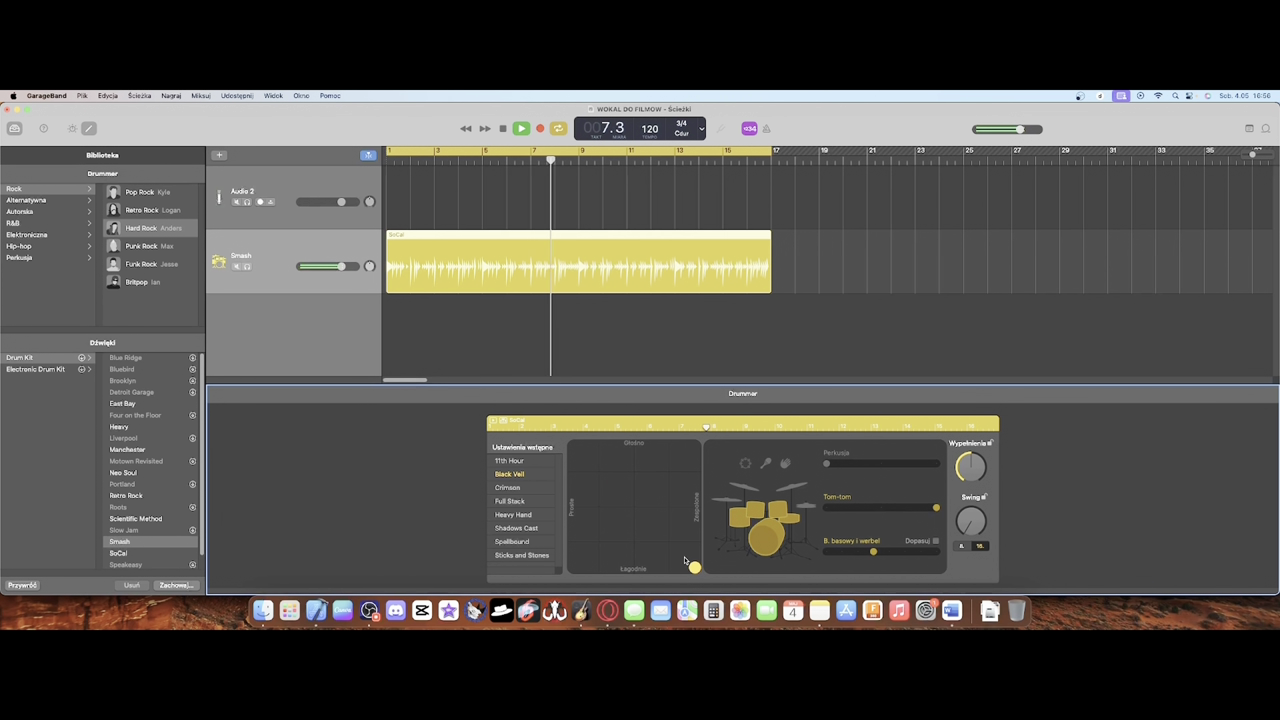
drag(700, 569, 694, 445)
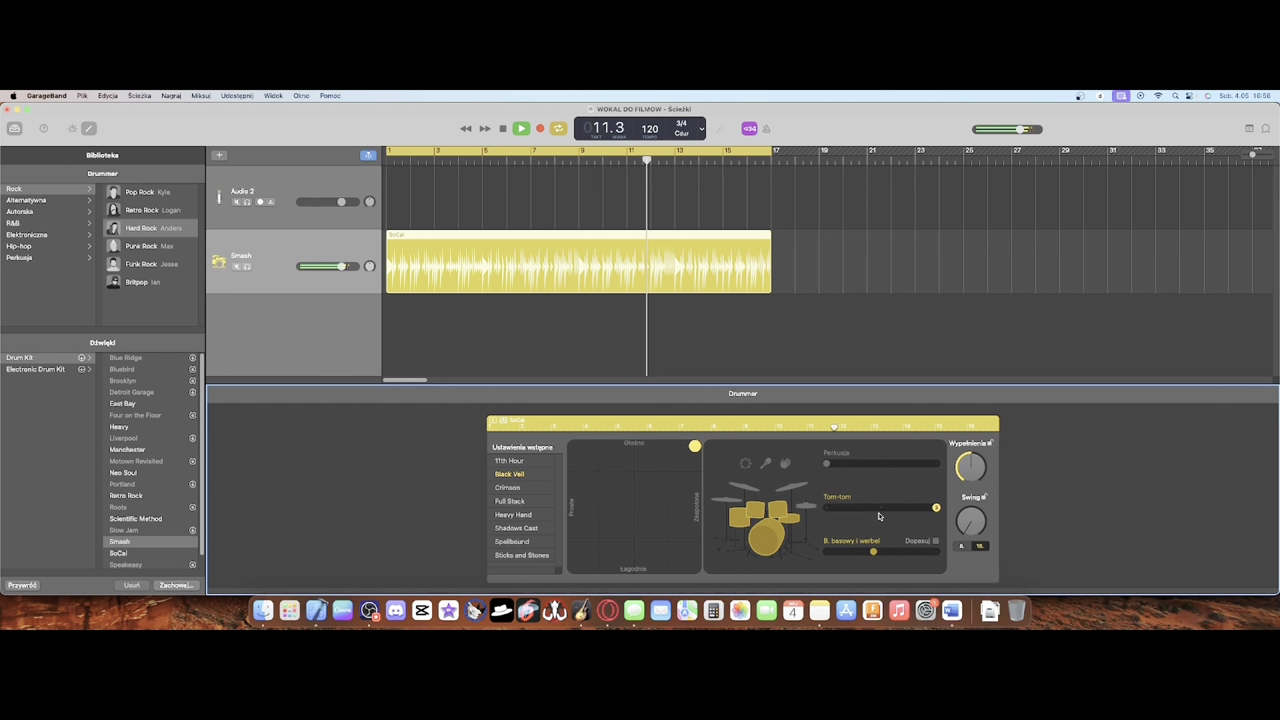
Step: Switch the beat from toms to hi-hat and raise the hi-hat pattern to its highest setting during playback
click(782, 507)
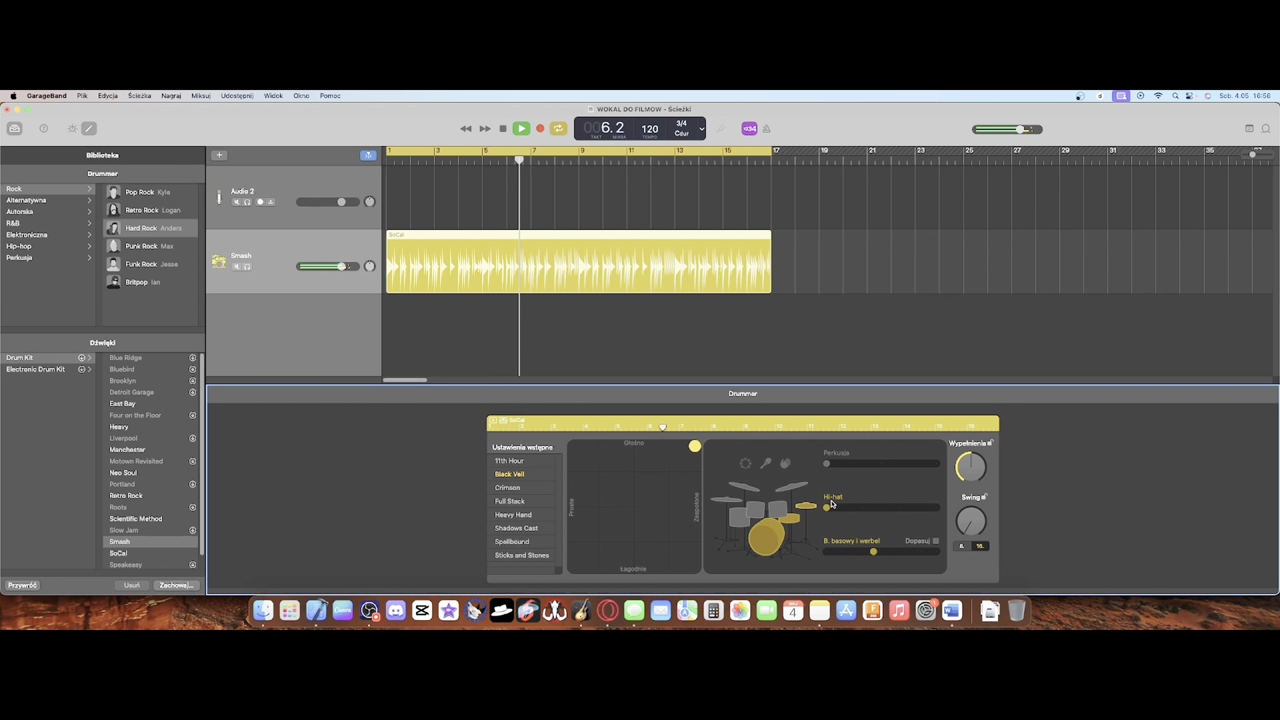
drag(827, 512, 860, 525)
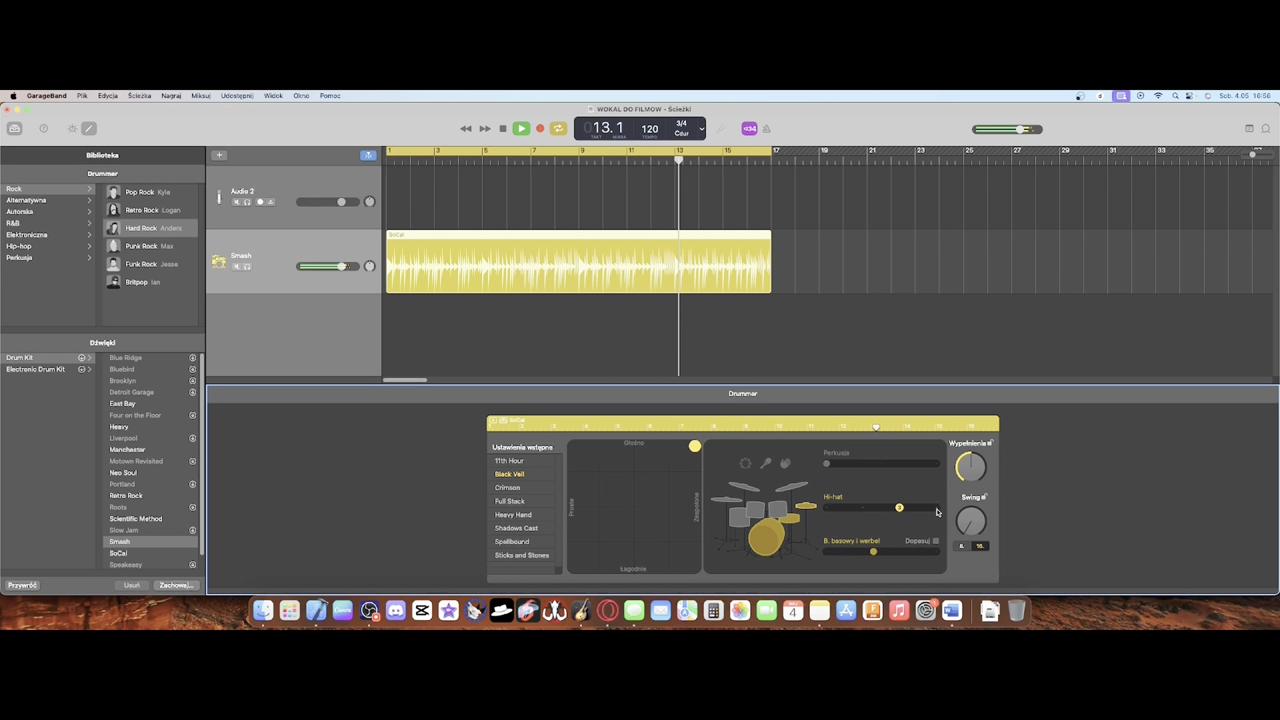
drag(899, 510, 935, 509)
Step: Lower the kick and snare pattern to its minimum and step through busier variations during playback, finishing at the highest setting
drag(873, 551, 826, 551)
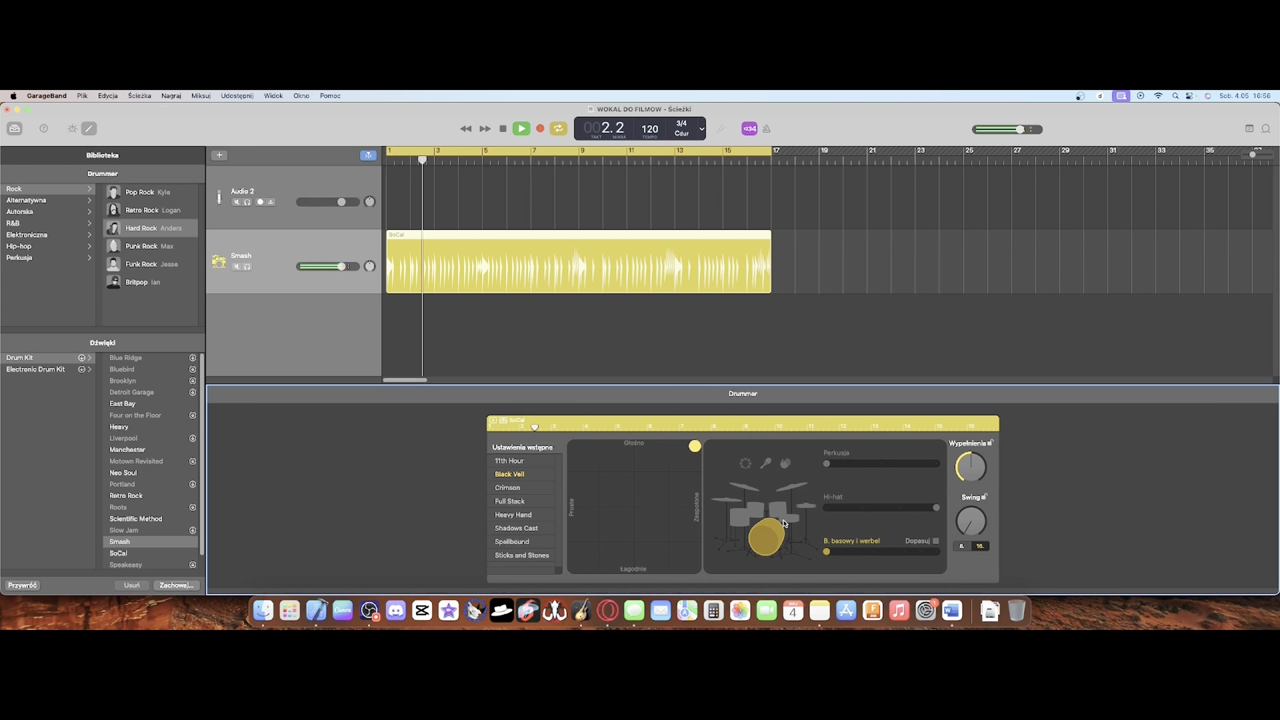
drag(837, 554, 841, 553)
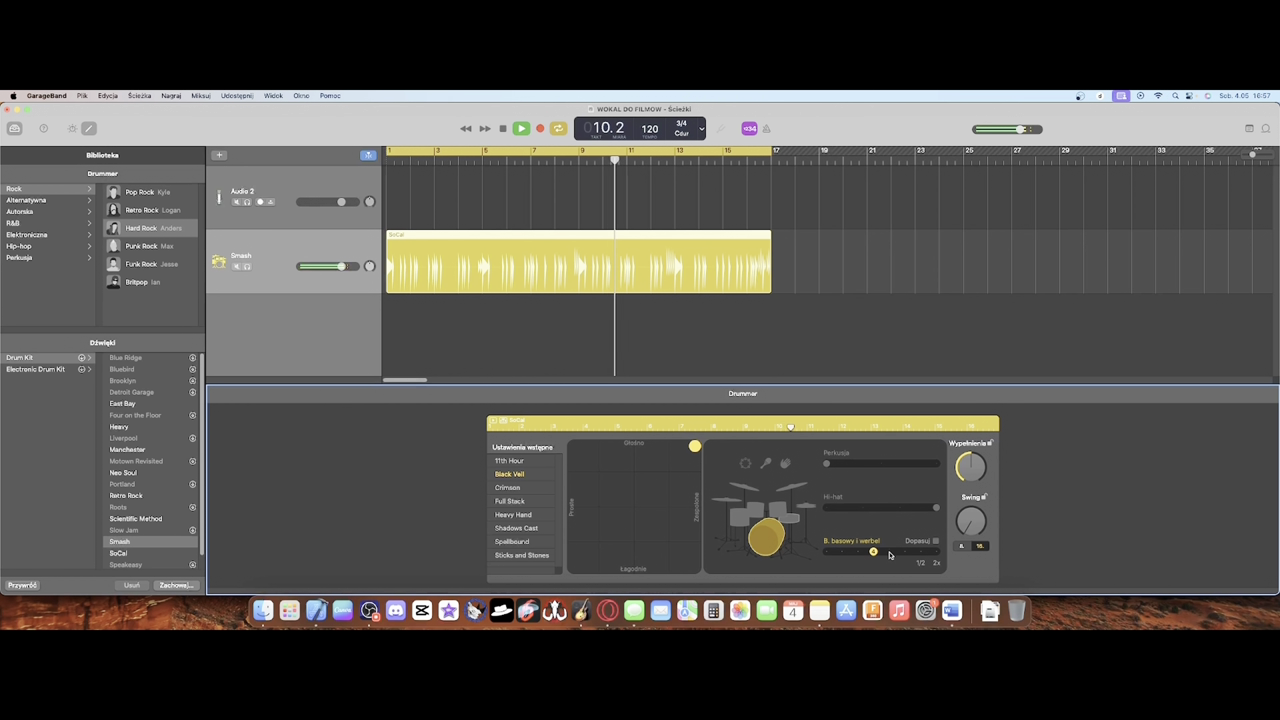
click(889, 553)
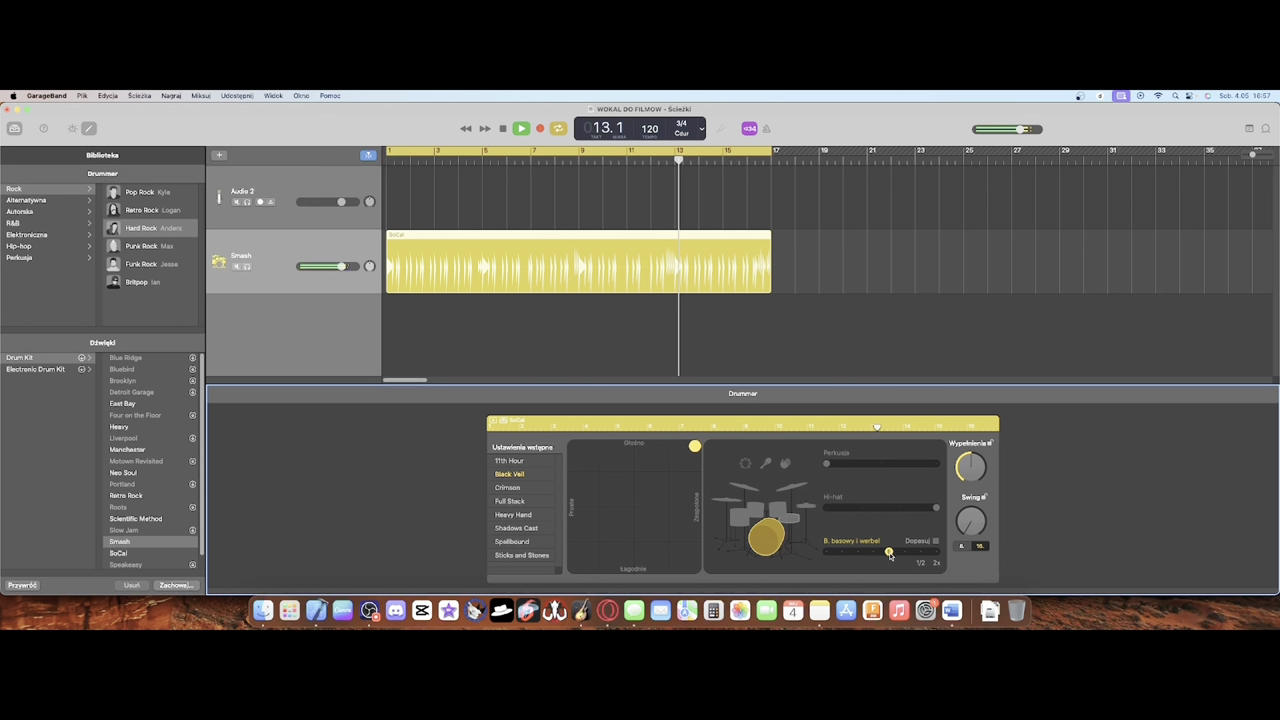
drag(889, 553, 905, 553)
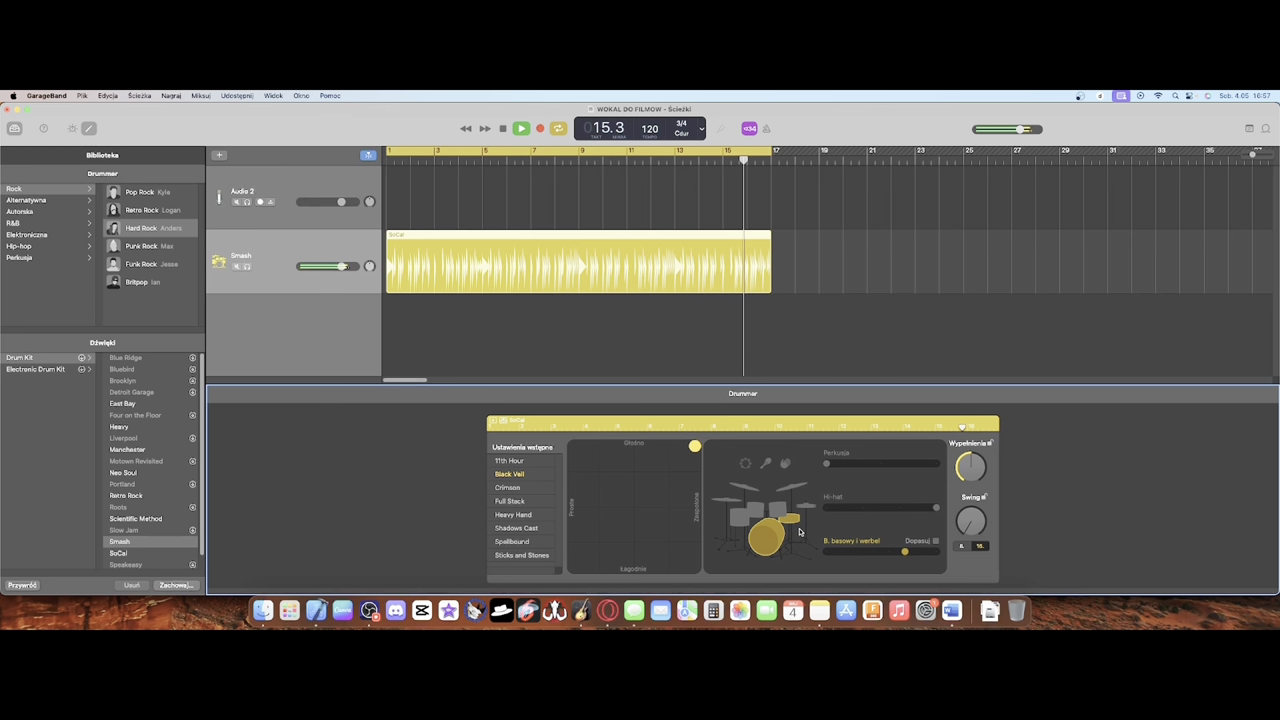
click(920, 551)
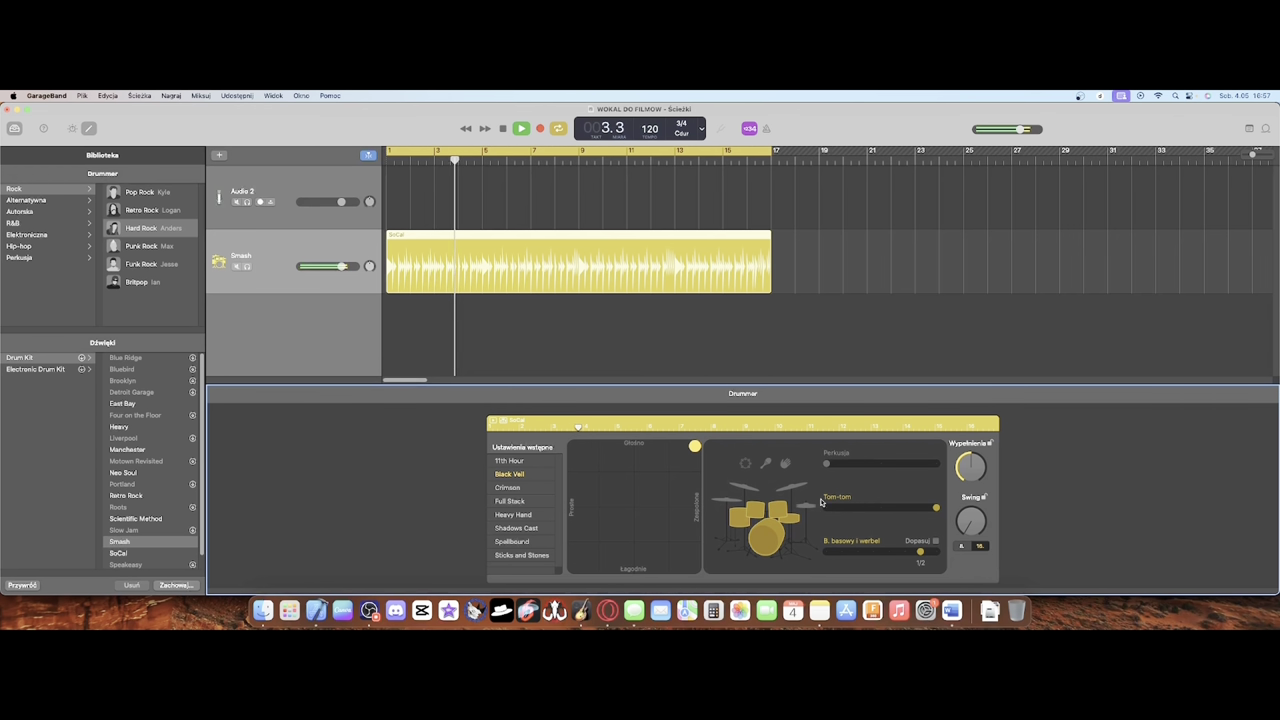
click(936, 551)
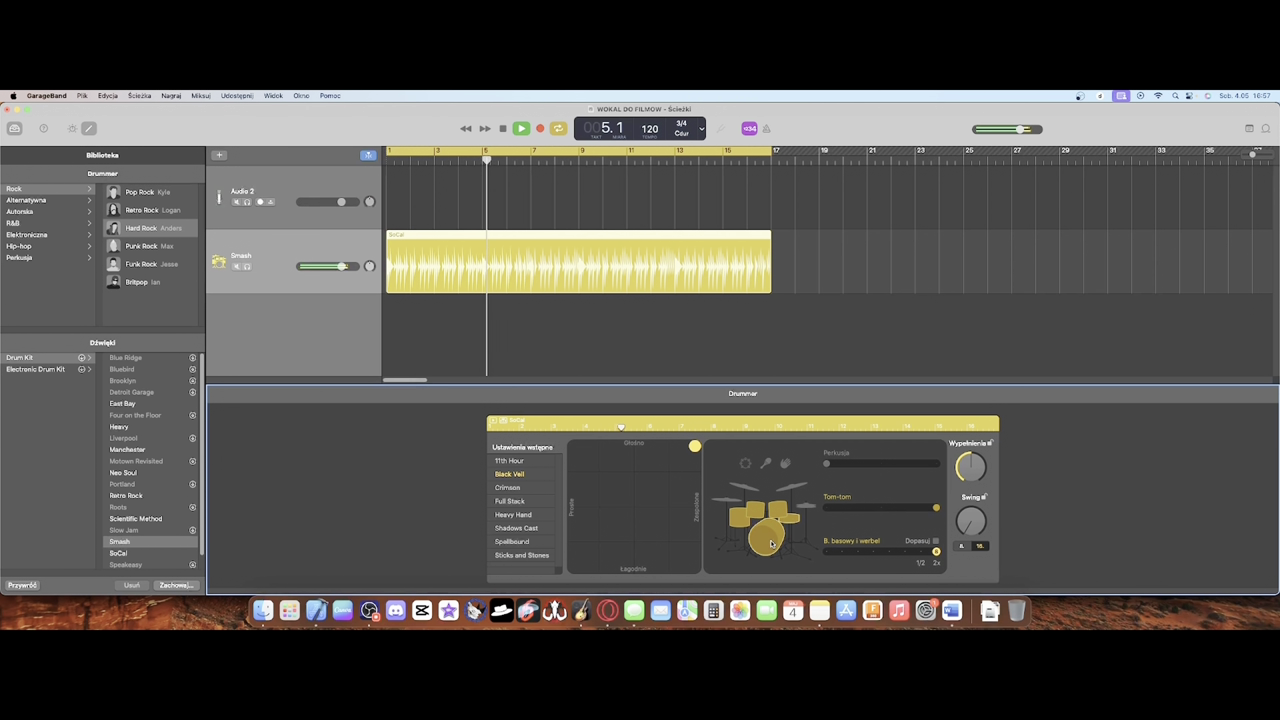